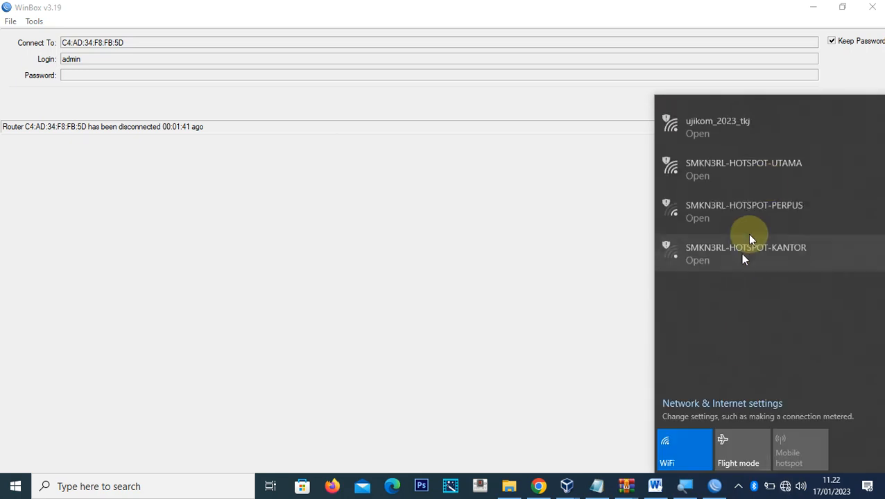
Connect to the open Wi-Fi network ujikom_2023_tkj and reconnect the disconnected router session as admin.
left_click(783, 115)
left_click(825, 212)
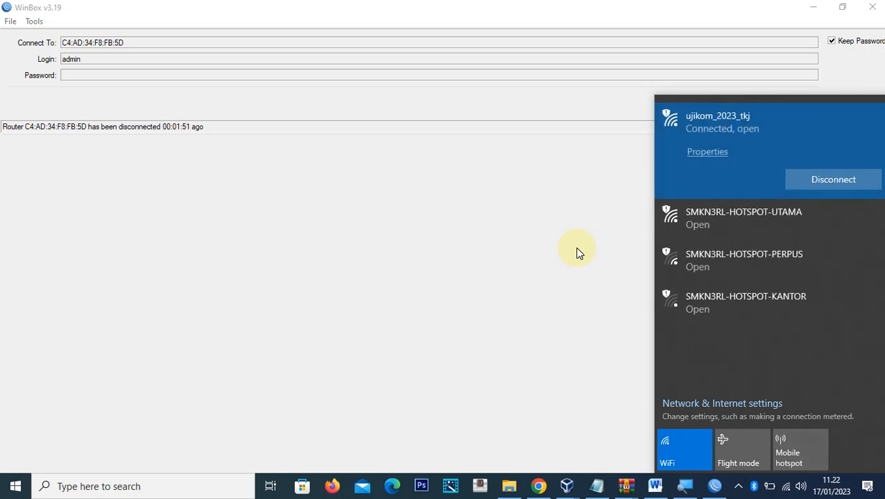
left_click(441, 228)
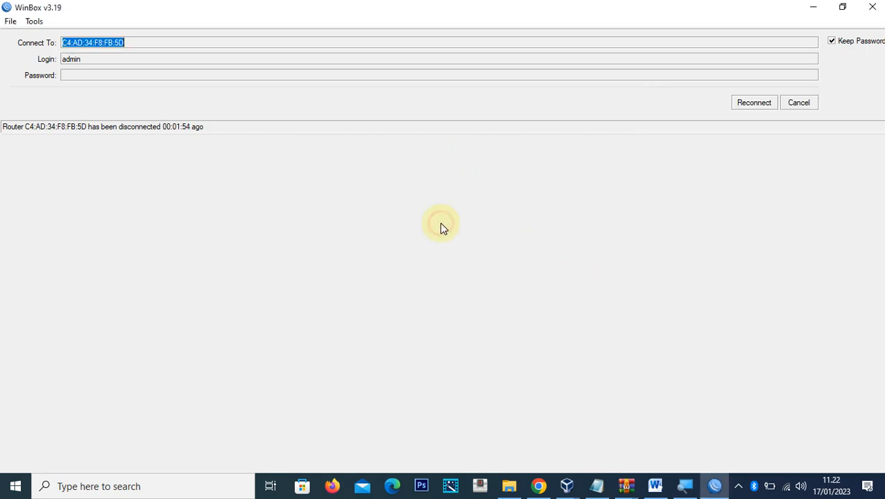
left_click(757, 111)
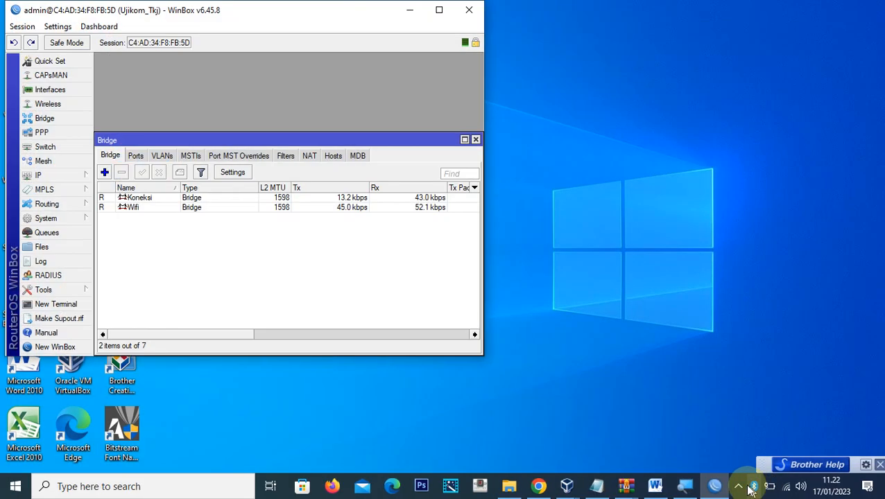
left_click(738, 485)
left_click(726, 462)
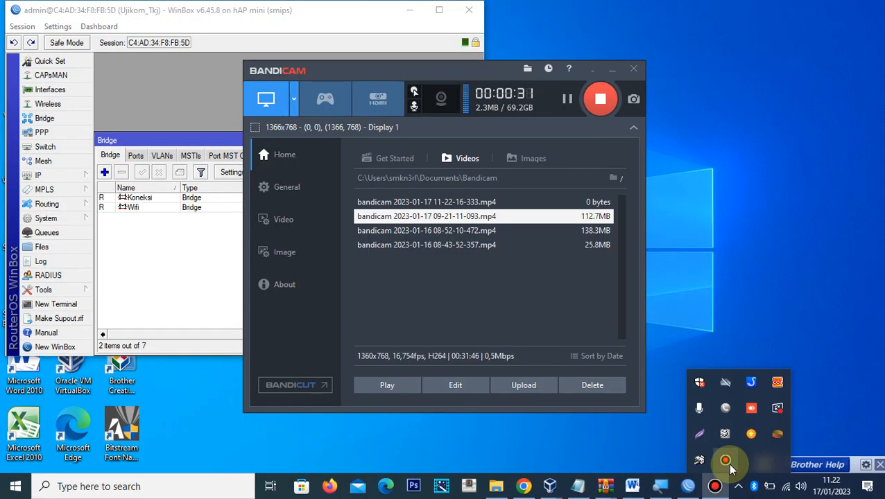
left_click(593, 69)
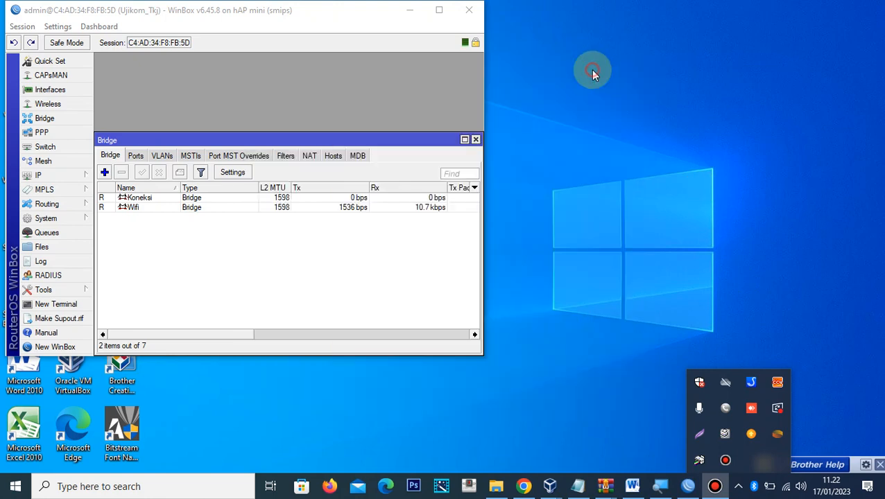
Maximize the router window, reopen the bridge list and add a new bridge named server-debian.
left_click(440, 11)
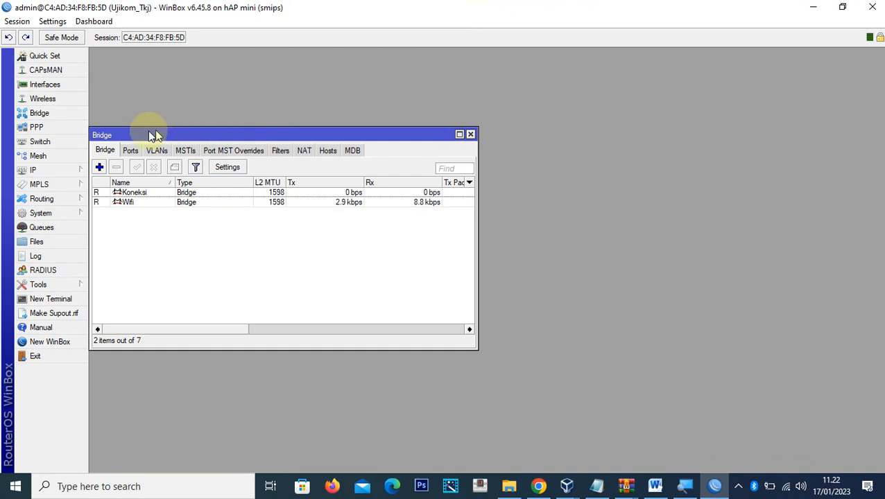
left_click(470, 134)
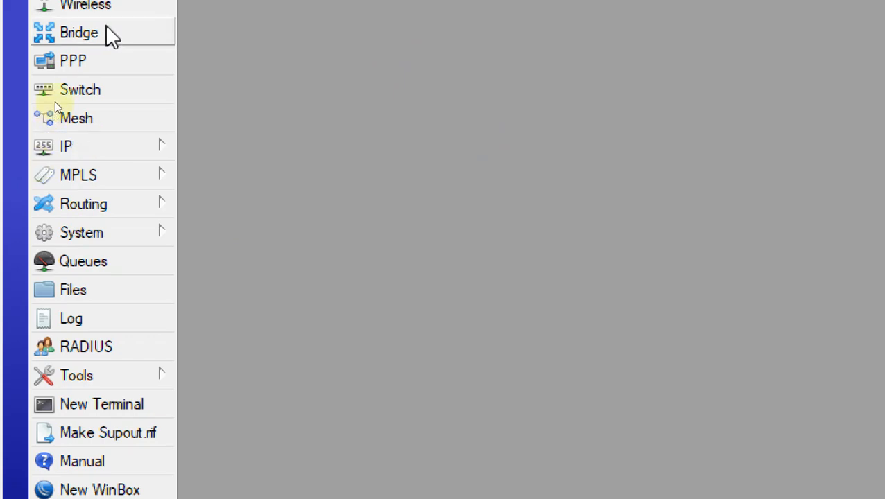
left_click(89, 36)
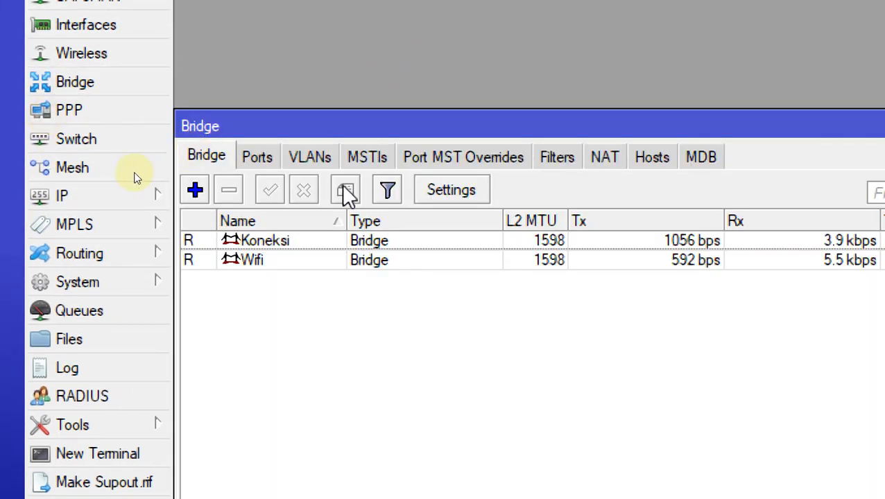
left_click(195, 190)
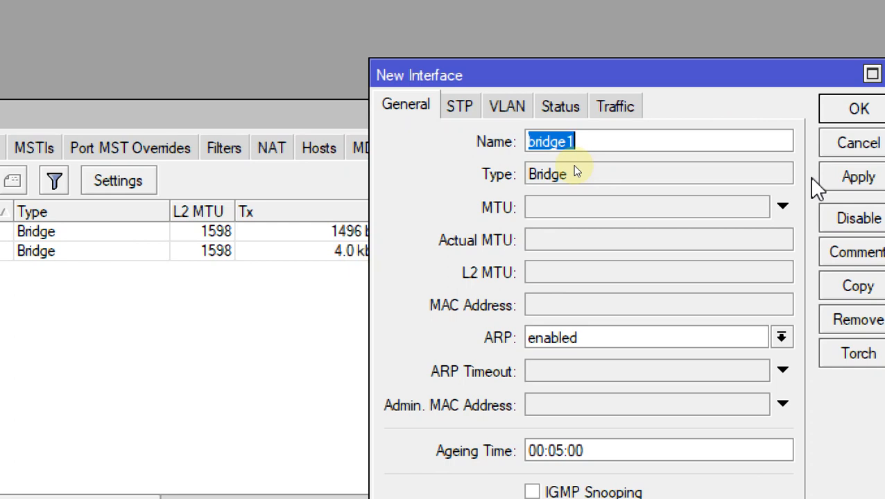
type("server-d")
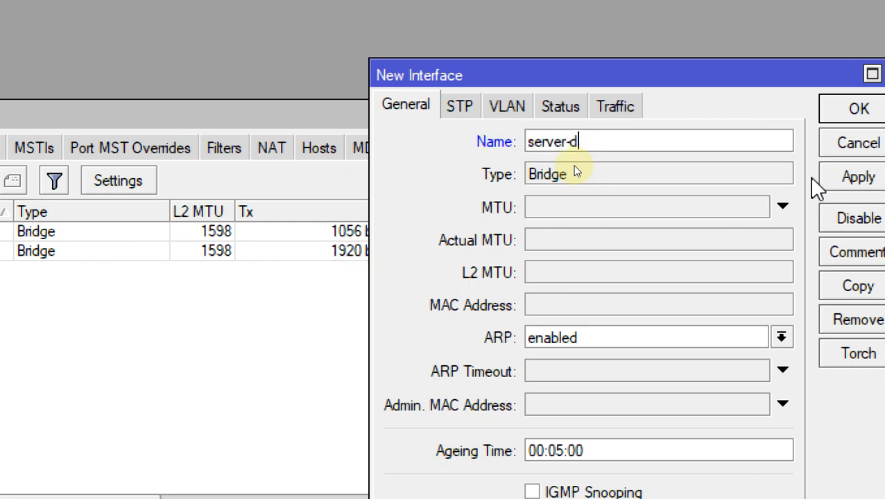
type("ebian")
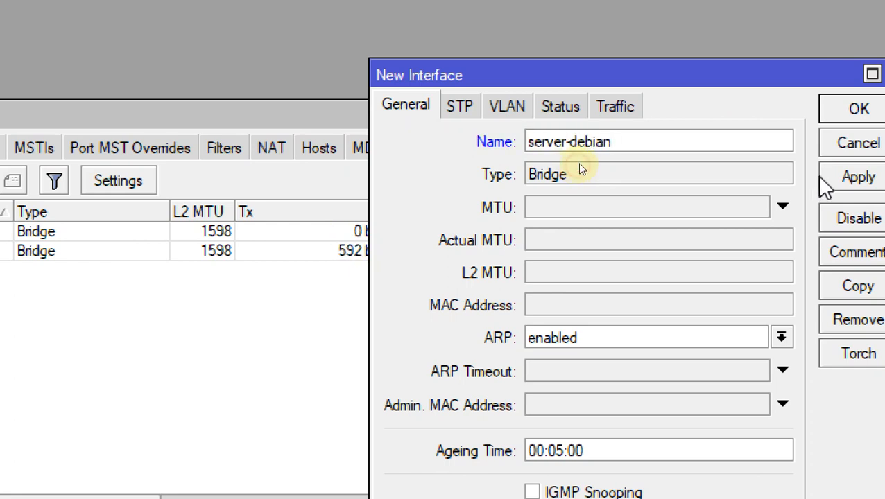
left_click(825, 180)
left_click(830, 115)
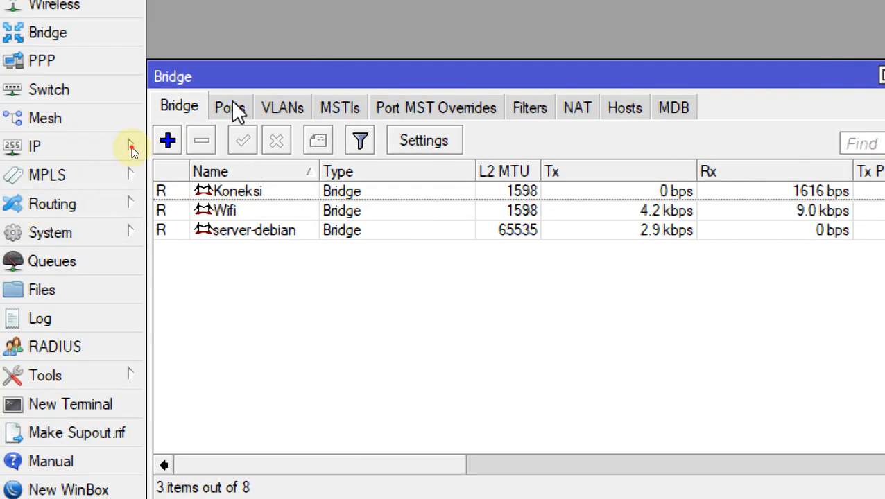
Add a bridge port that assigns interface ether3 to the server-debian bridge.
left_click(85, 124)
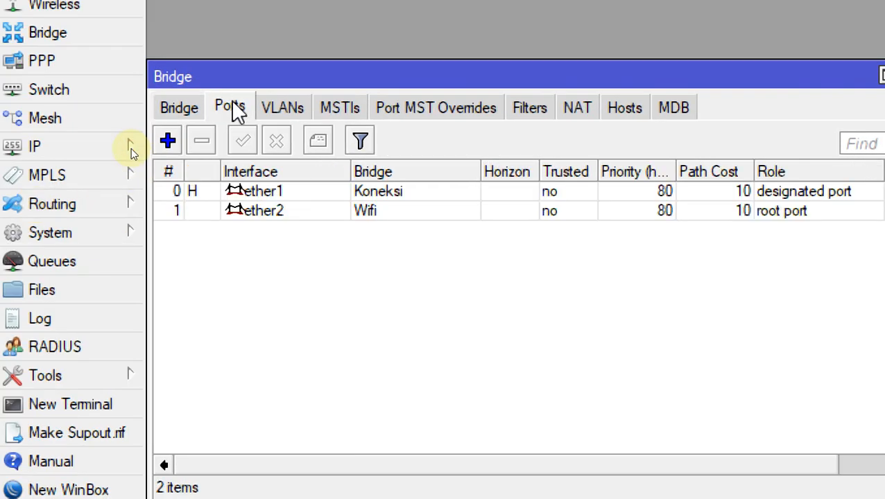
left_click(167, 141)
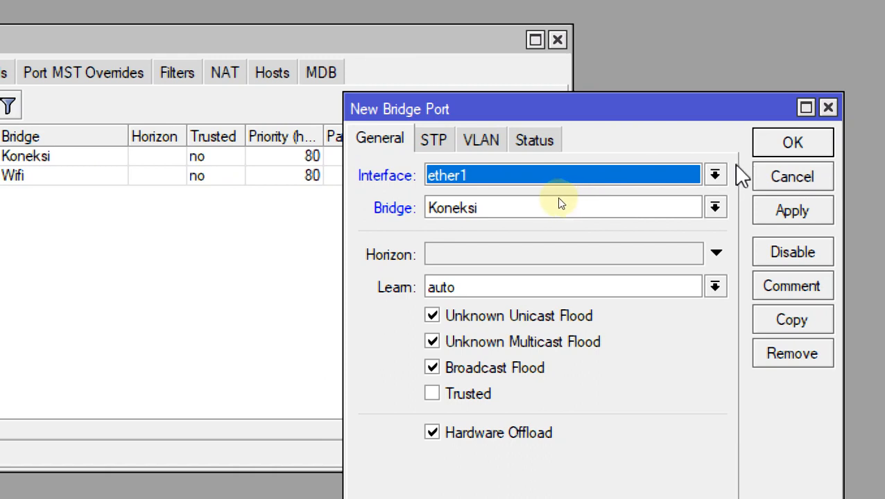
left_click(715, 175)
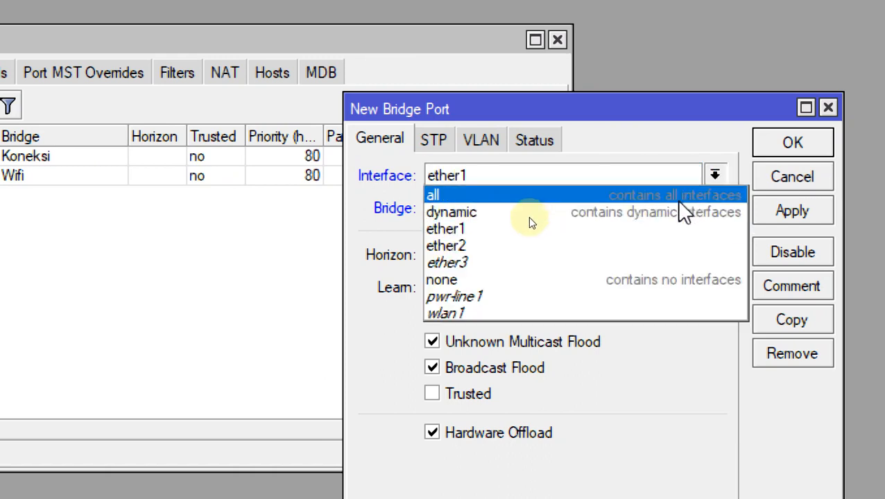
left_click(608, 263)
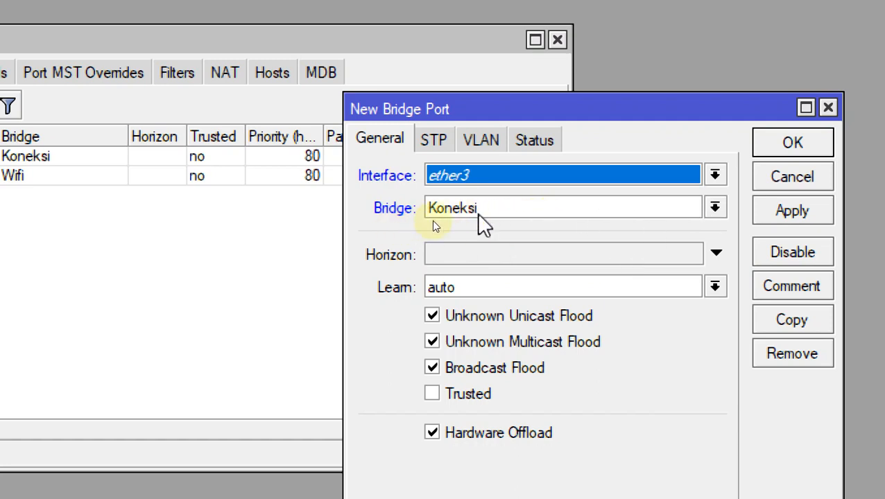
left_click(517, 208)
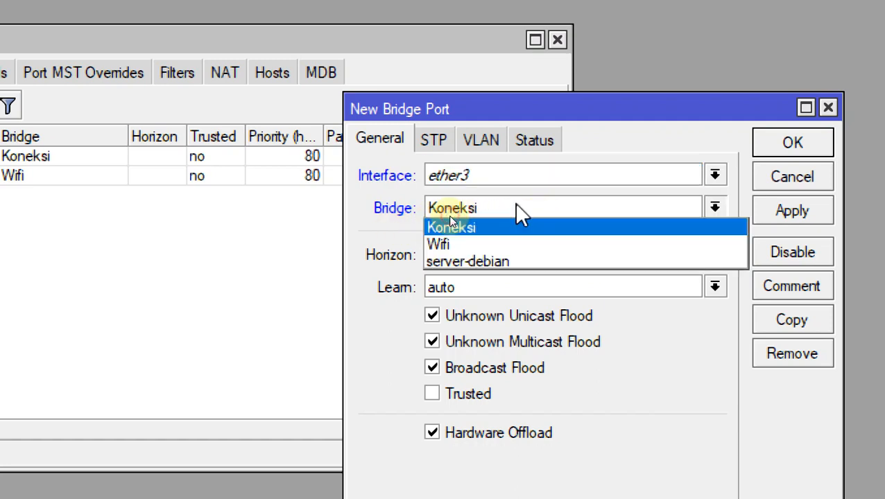
left_click(515, 262)
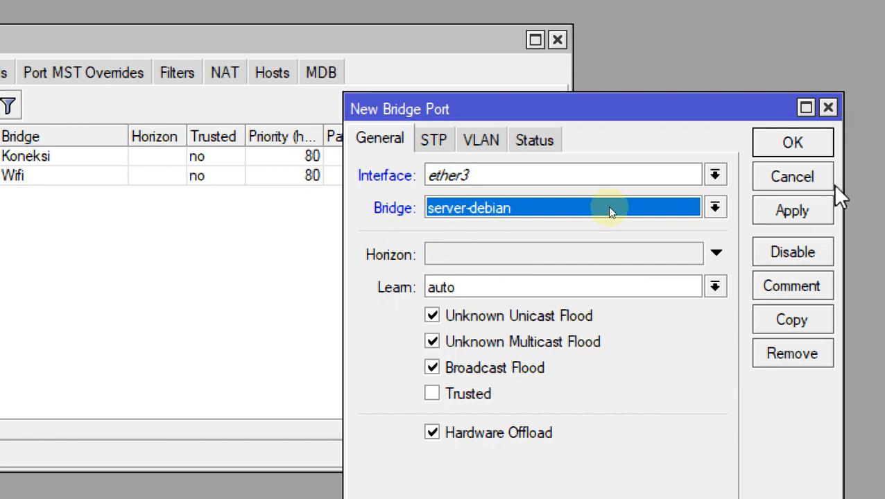
left_click(779, 220)
left_click(770, 148)
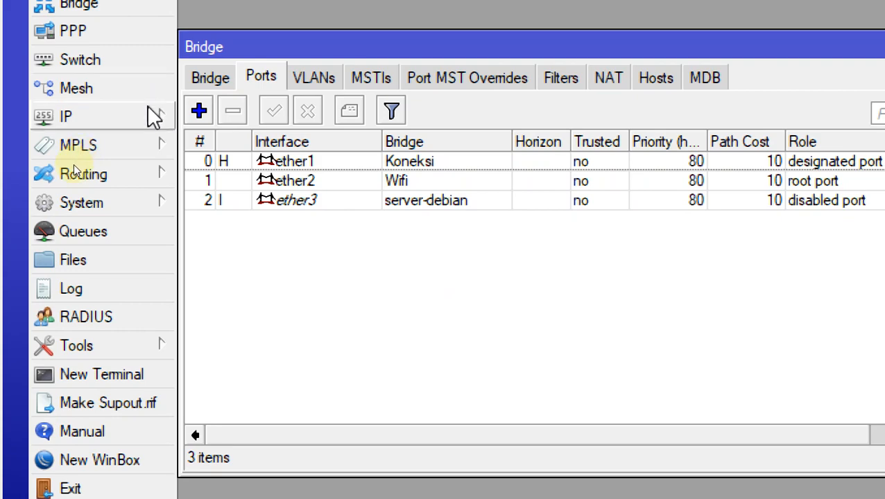
Open the router's IP address list.
left_click(150, 115)
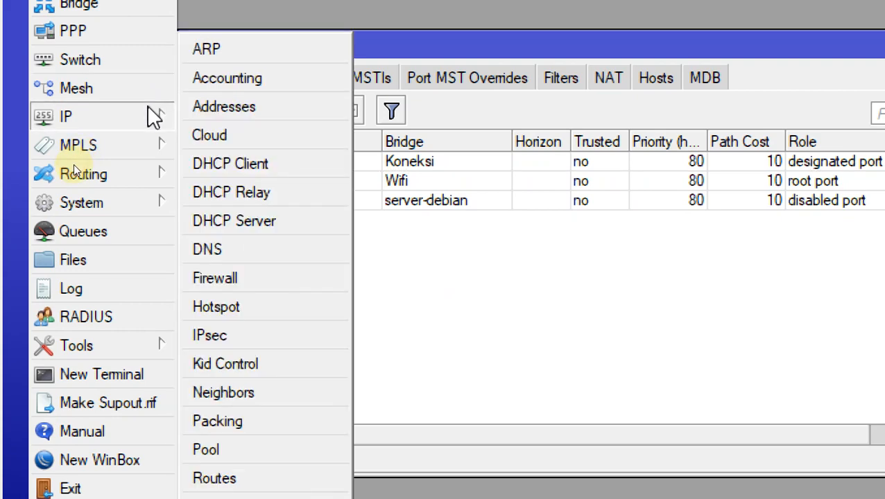
left_click(242, 108)
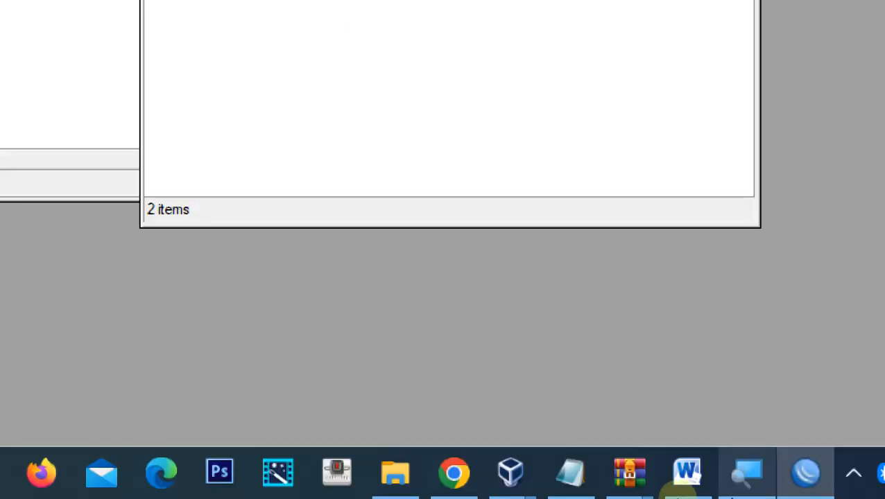
Switch to the webserver virtual machine in VirtualBox, stop the running ping and list its network addresses with ip a.
mouse_move(517, 479)
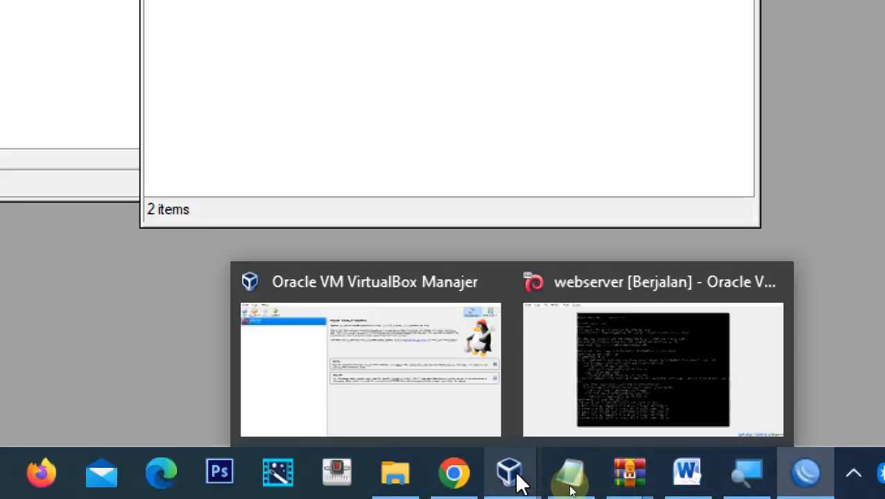
left_click(616, 419)
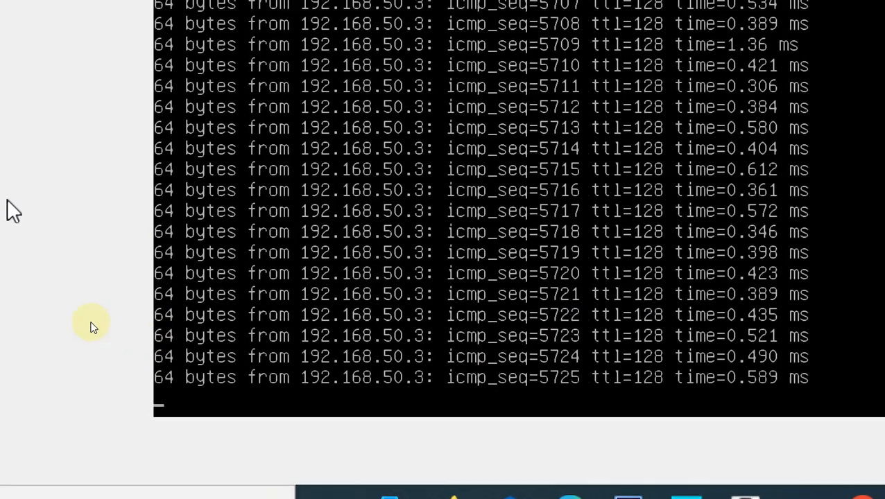
key("ctrl+c")
type("ip a")
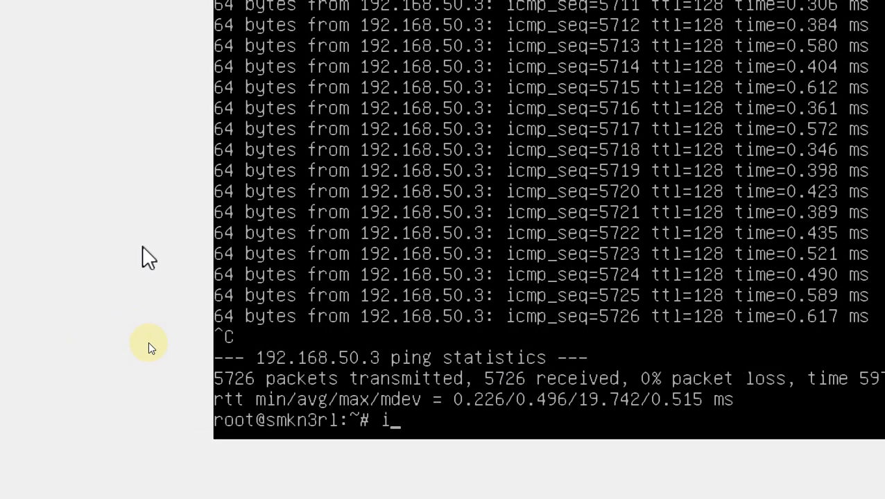
key("Return")
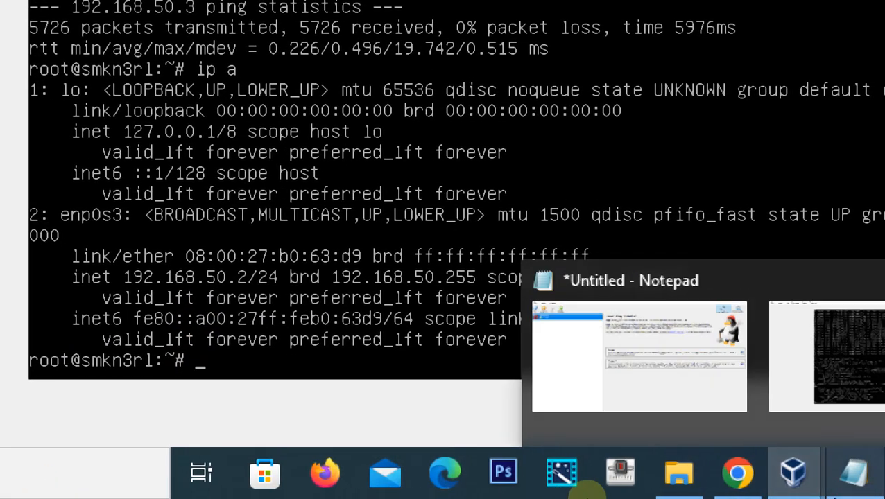
Switch to the topology document in Word and change the router's Eth3 address label to 192.168.50.1/24.
mouse_move(791, 480)
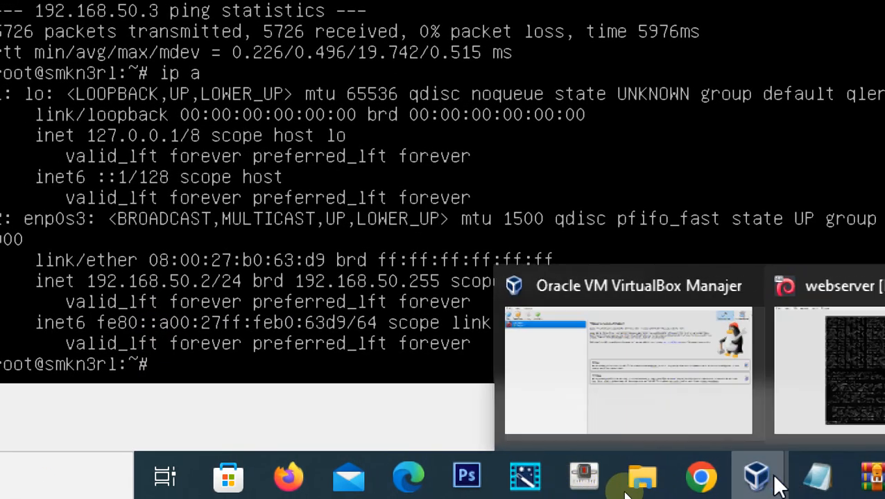
mouse_move(837, 487)
left_click(799, 403)
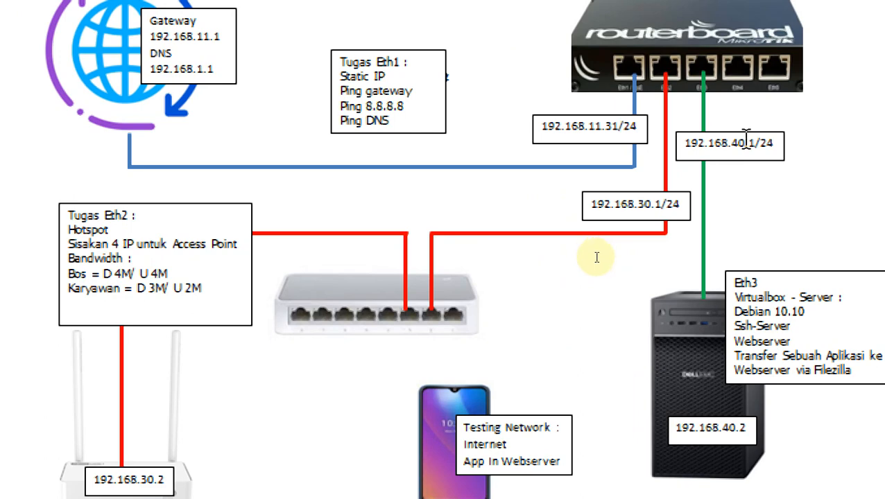
left_click(744, 139)
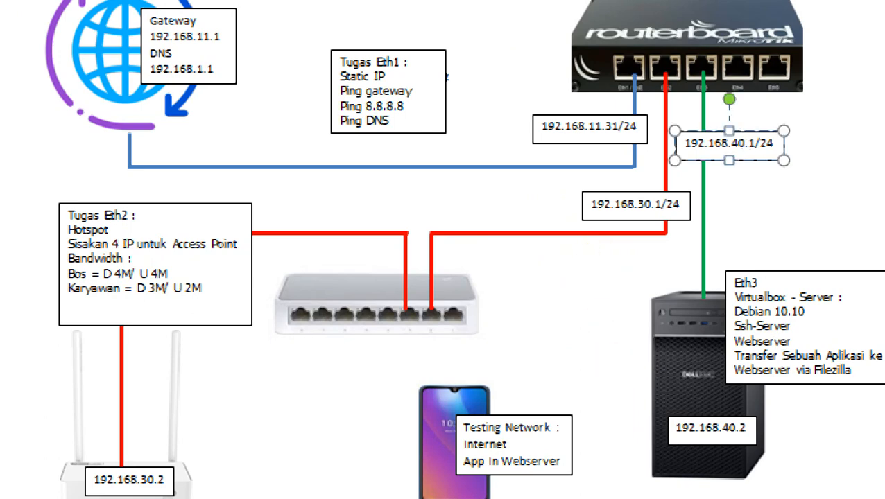
key("BackSpace")
key("BackSpace")
type("50")
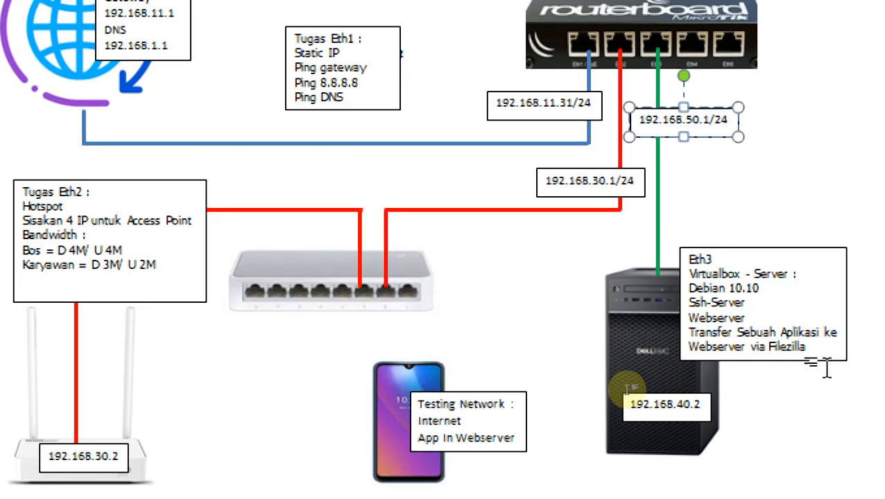
Change the address label on the Debian server image to 192.168.50.2 and save the document.
left_click(737, 426)
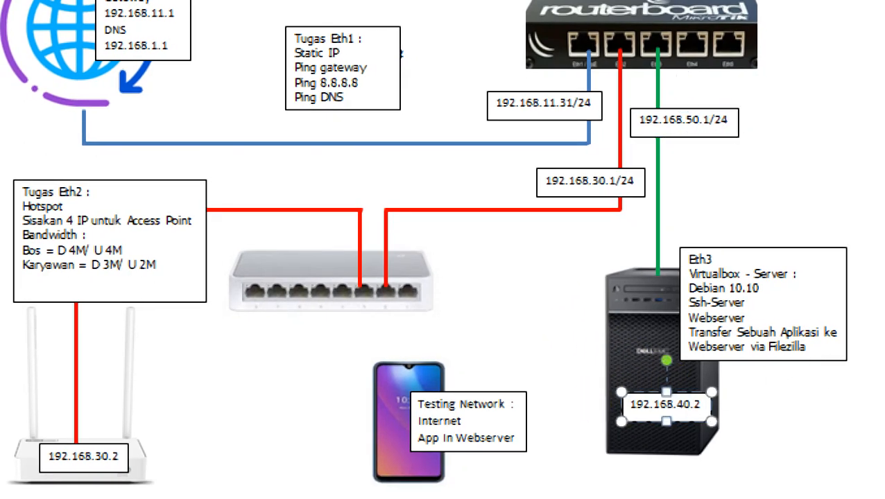
key("BackSpace")
key("BackSpace")
type("50")
key("ctrl+s")
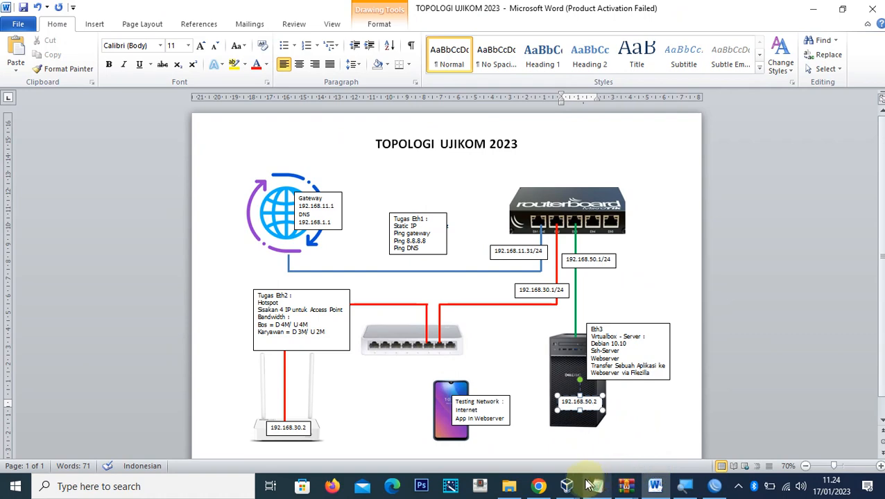
Switch to WinBox and add the IP address 192.168.50.1/24 on the server-debian interface.
mouse_move(576, 487)
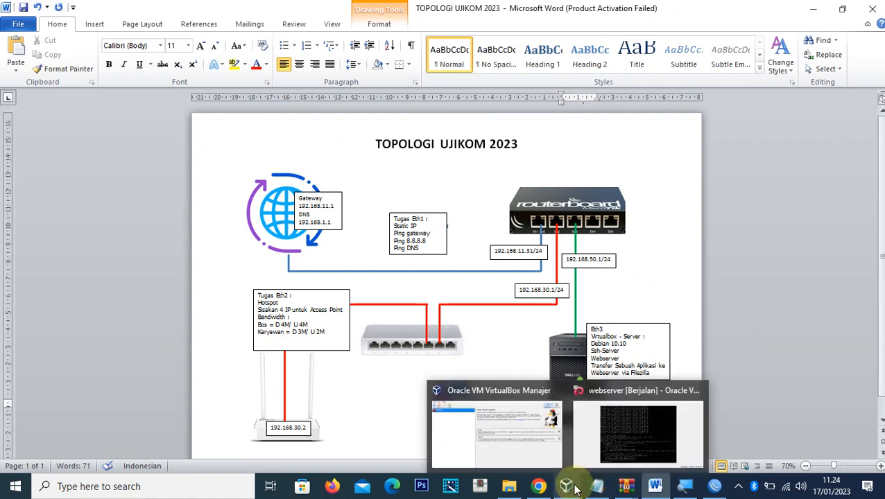
left_click(709, 489)
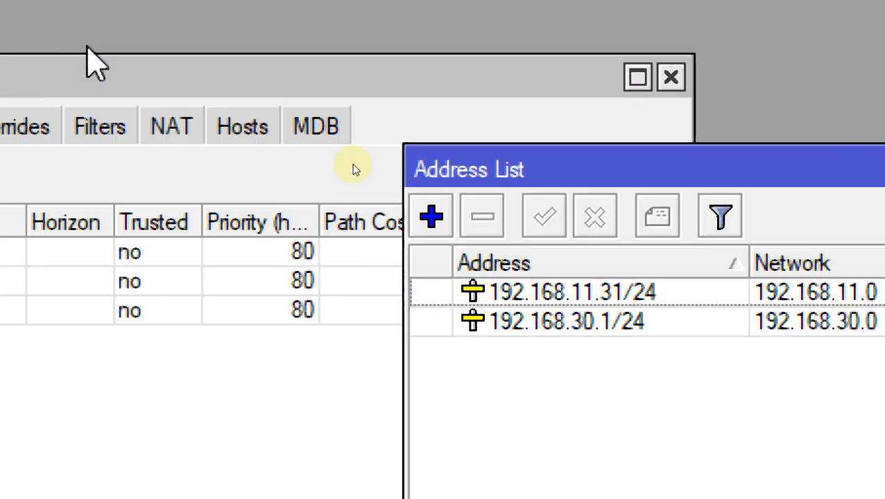
left_click(431, 218)
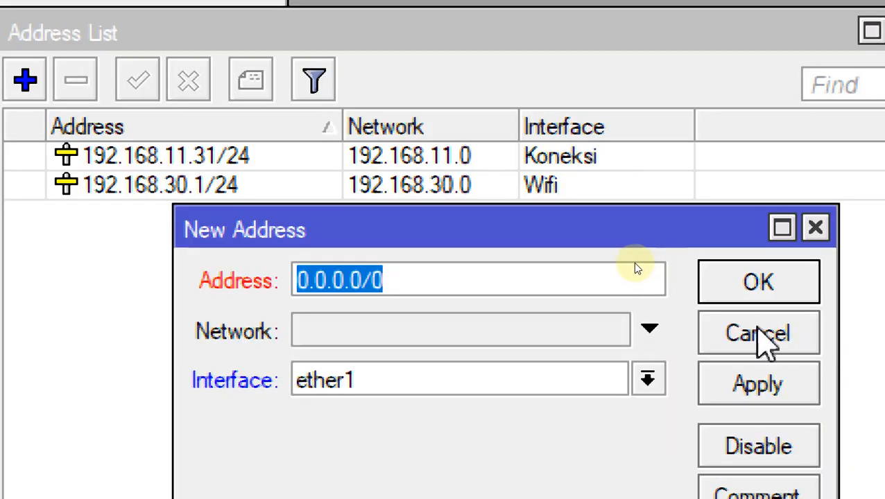
type("192.168.5")
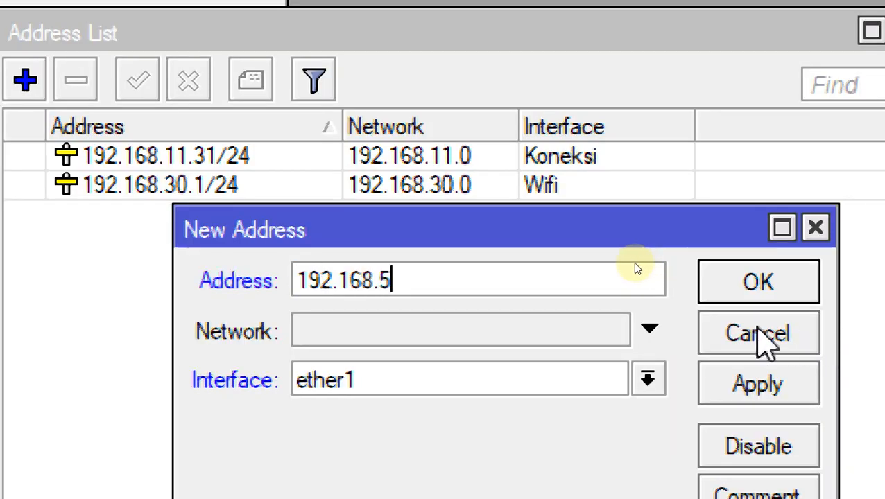
type("0.1/")
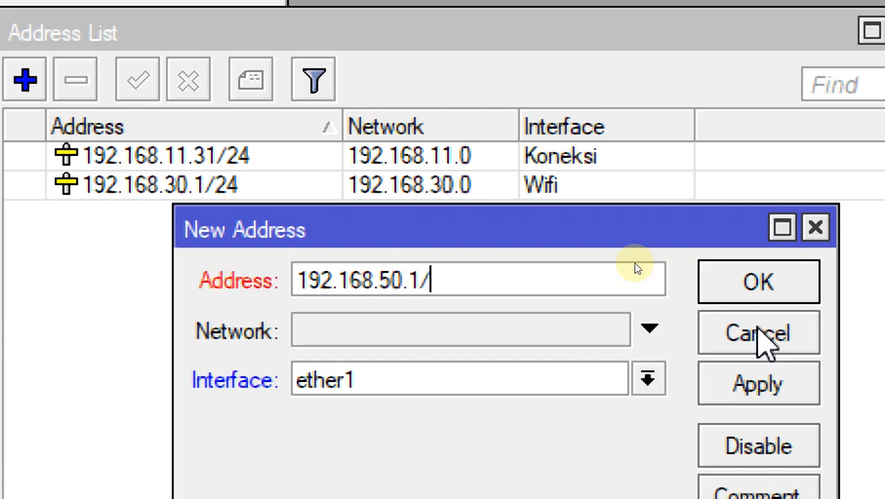
type("24")
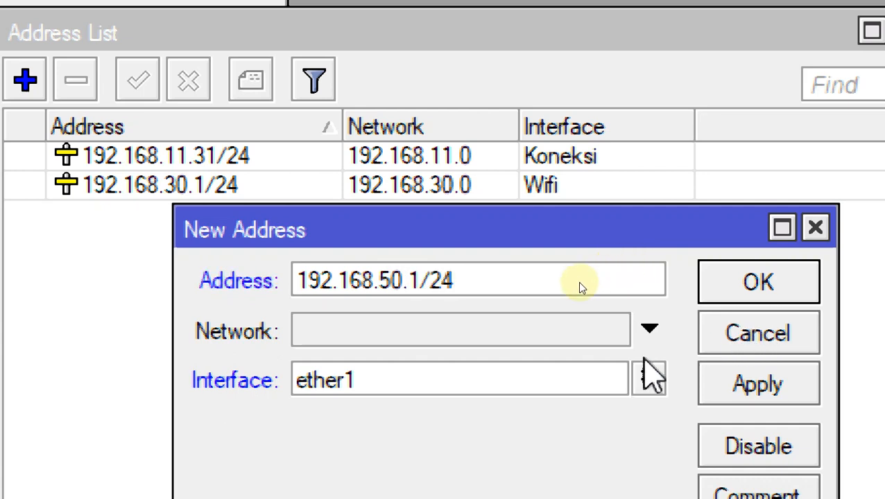
left_click(646, 380)
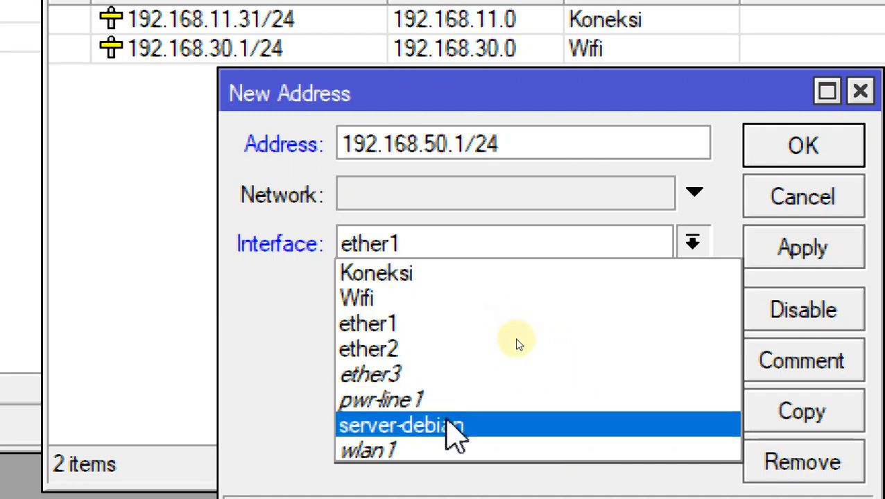
left_click(447, 424)
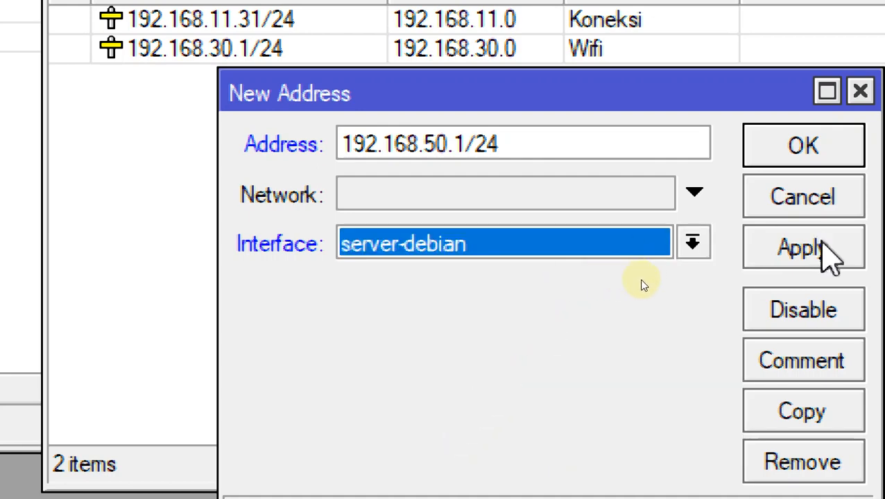
left_click(824, 246)
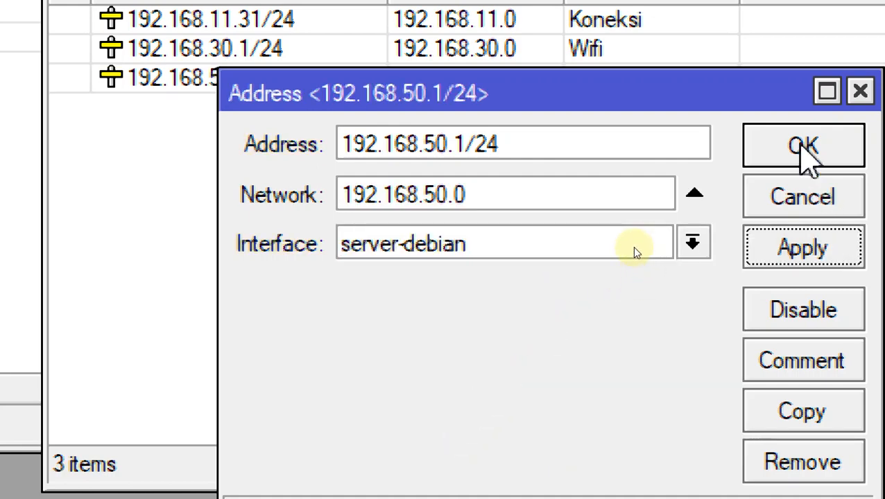
left_click(804, 147)
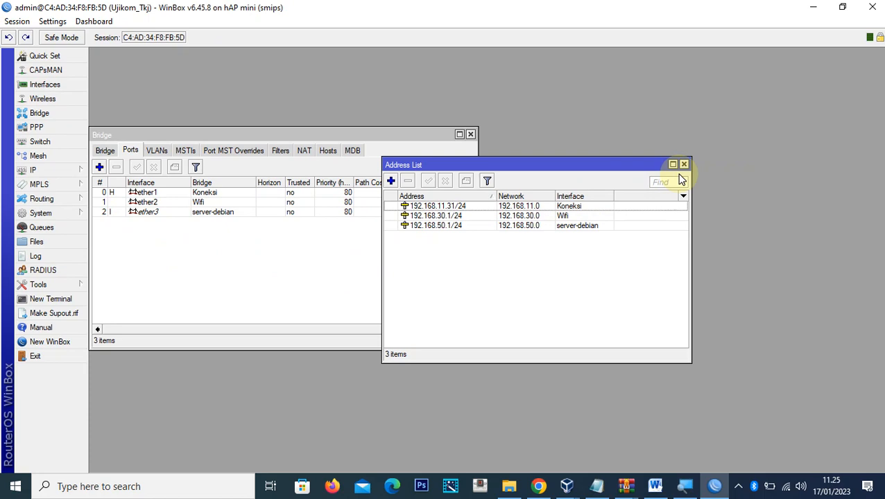
Close the address list and bridge windows, exit WinBox and minimize the Word topology document.
left_click(683, 166)
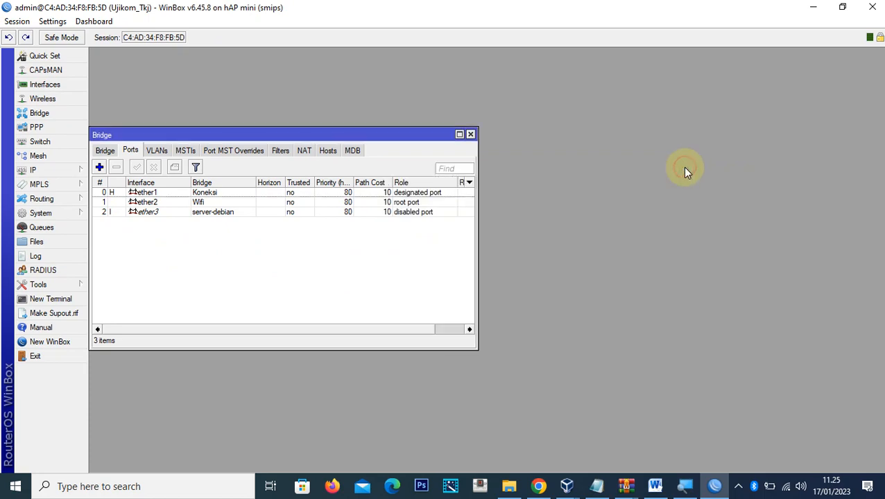
left_click(470, 134)
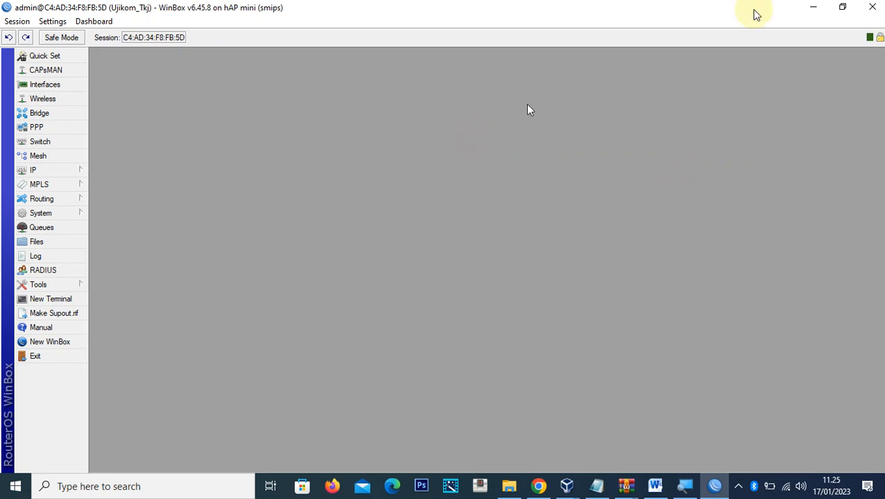
left_click(872, 7)
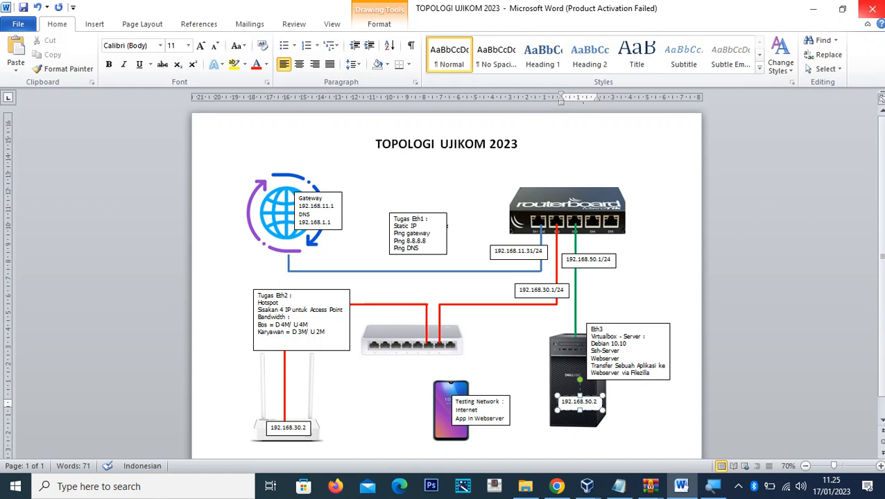
left_click(813, 8)
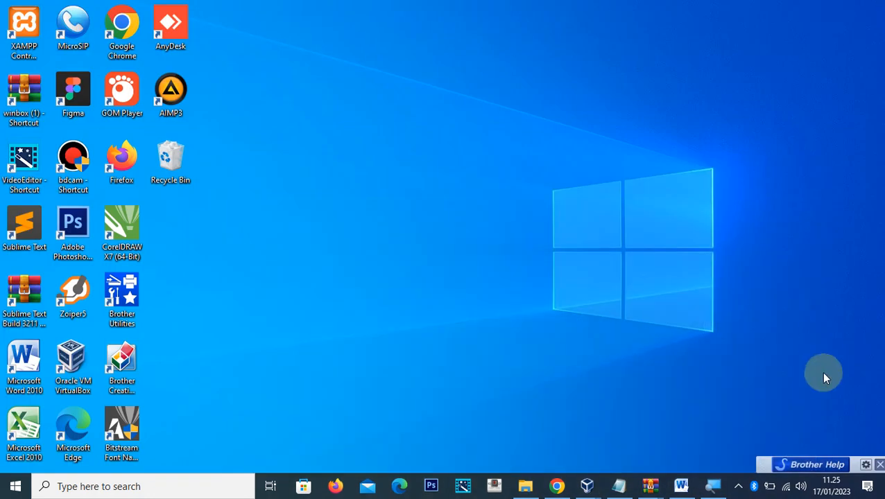
Launch winbox (1).exe from the open winbox (1).rar archive in WinRAR and connect to the router as admin.
mouse_move(787, 489)
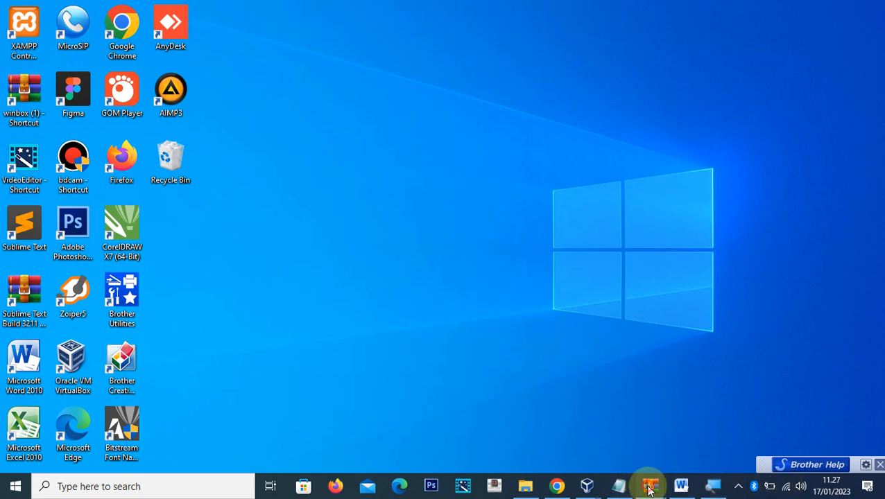
mouse_move(649, 486)
mouse_move(705, 433)
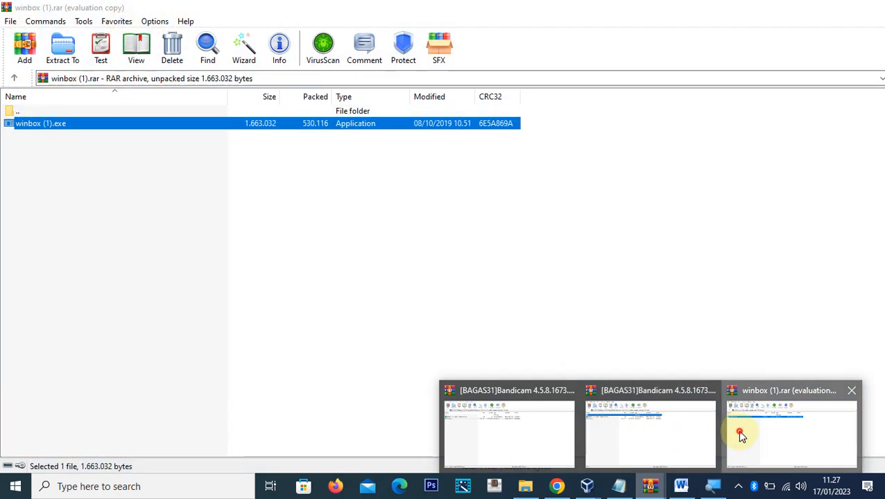
left_click(735, 432)
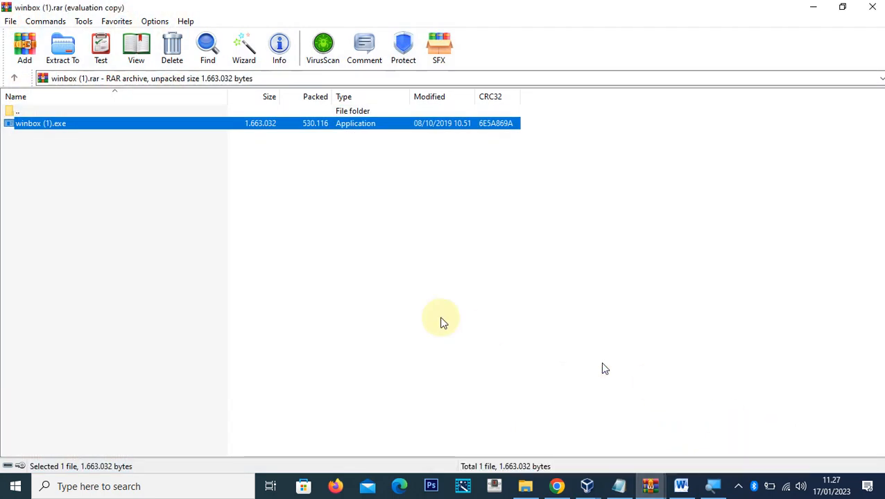
left_click(63, 125)
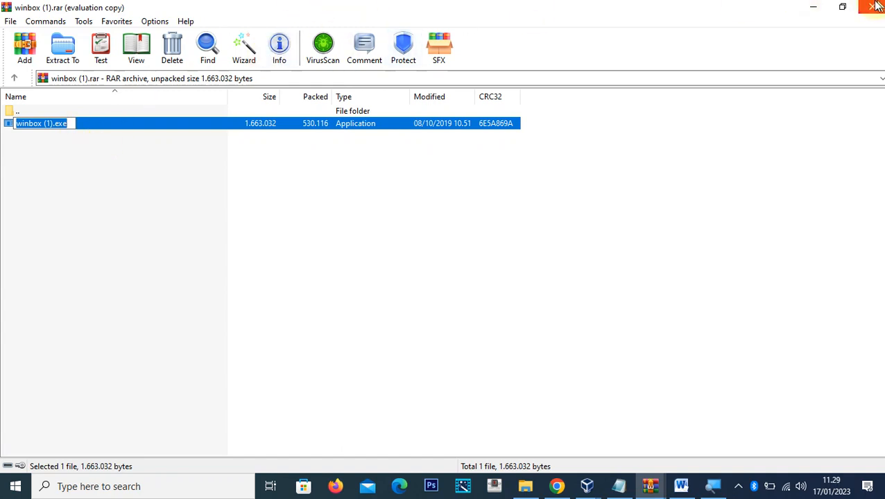
double_click(435, 122)
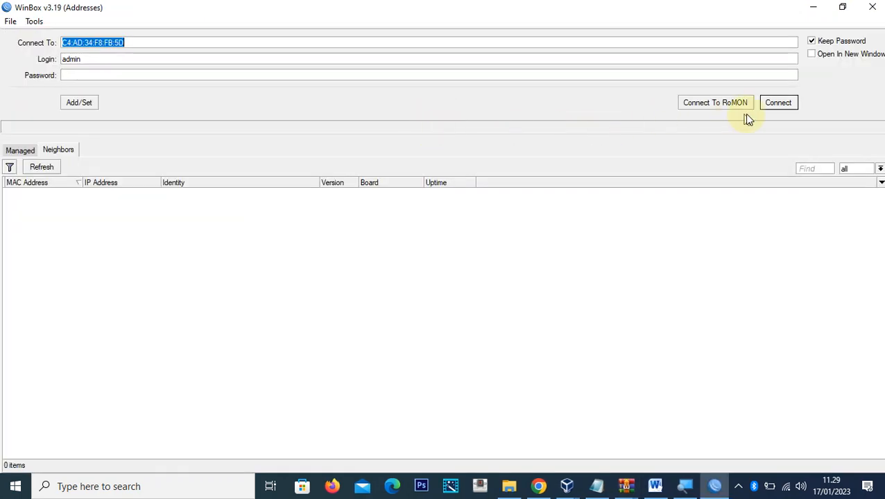
left_click(778, 106)
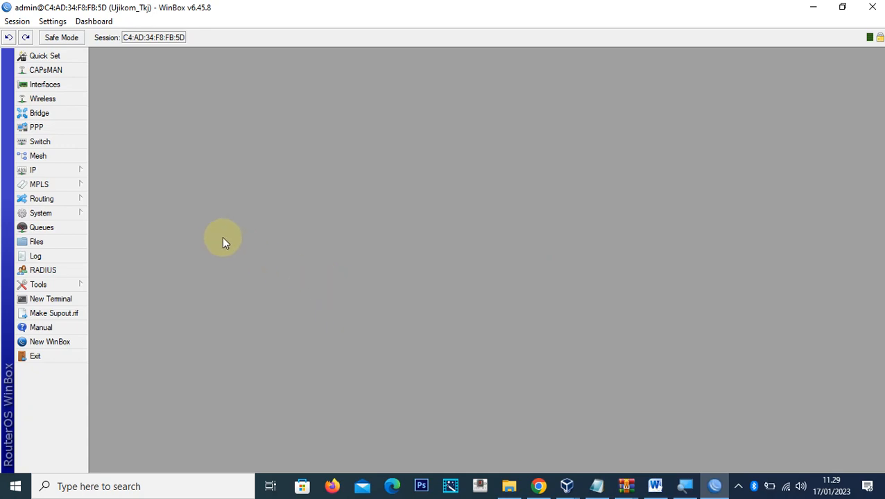
Minimize the open windows, switch to Oracle VM VirtualBox Manager and open the webserver machine's network settings.
left_click(813, 8)
left_click(814, 9)
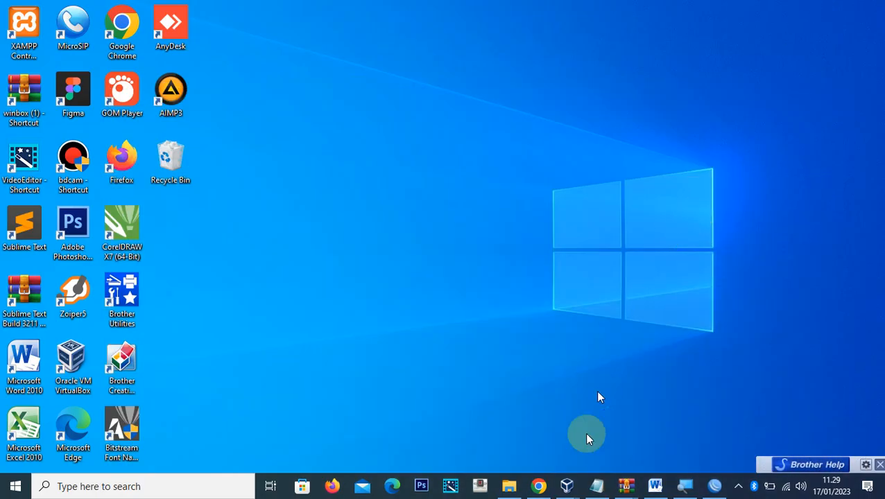
left_click(566, 485)
left_click(534, 440)
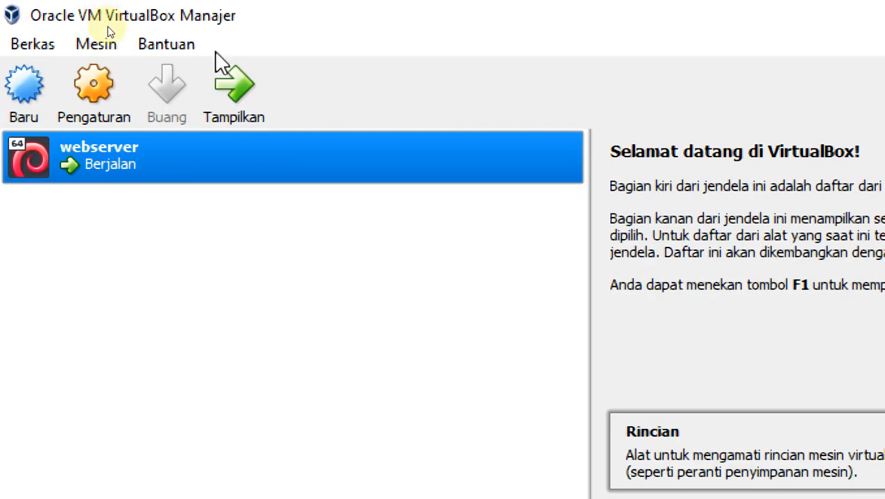
left_click(103, 92)
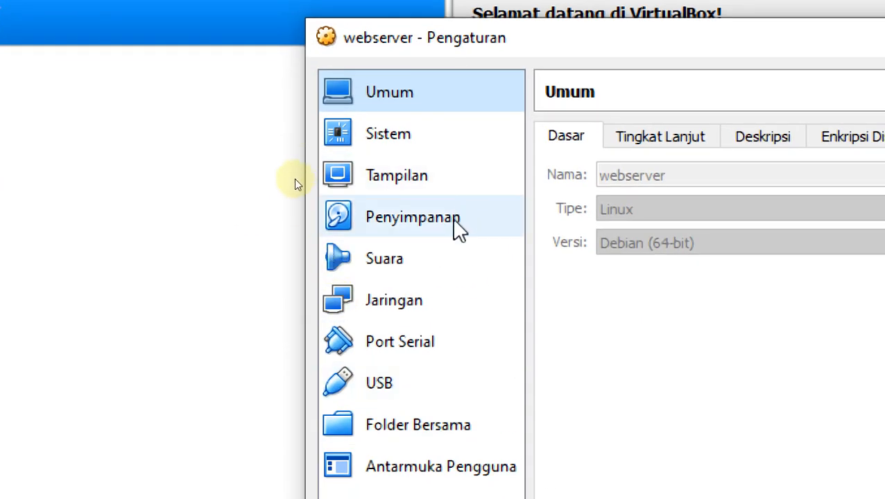
left_click(437, 316)
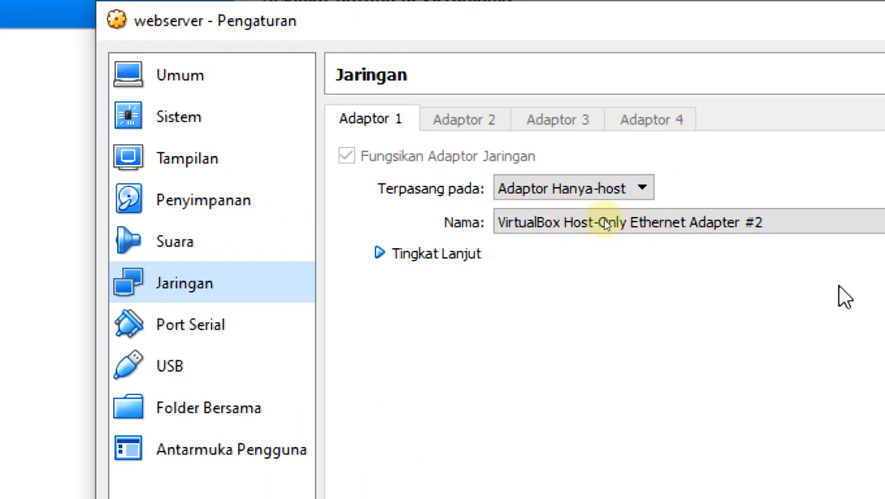
Set Adaptor 1 to Adaptor Ter-bridge on the Realtek PCIe GBE Family Controller, save the settings and close the manager.
left_click(619, 187)
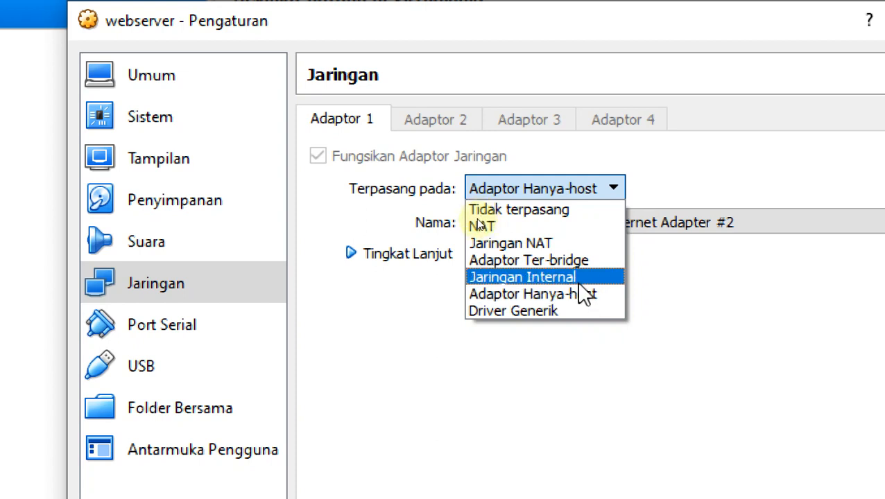
left_click(555, 267)
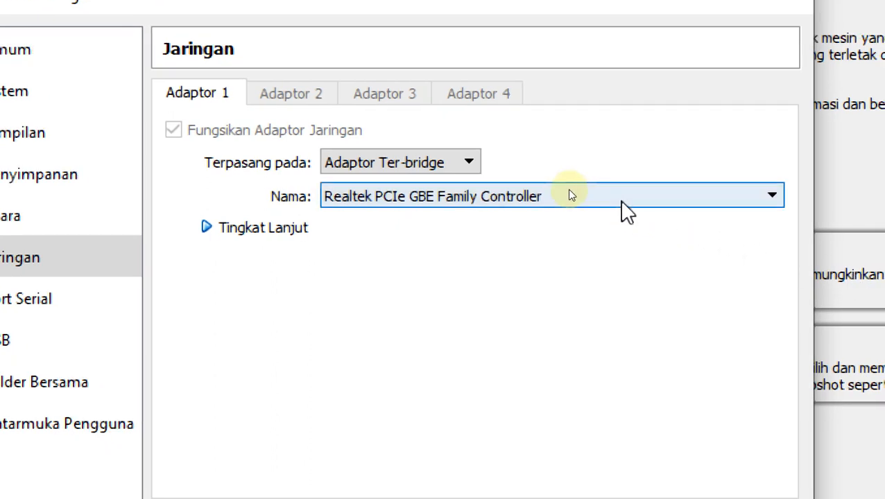
left_click(614, 197)
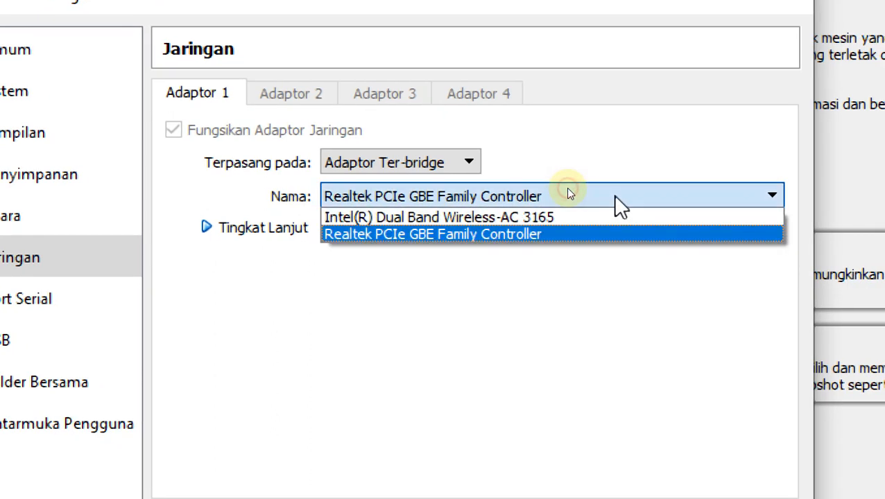
left_click(534, 230)
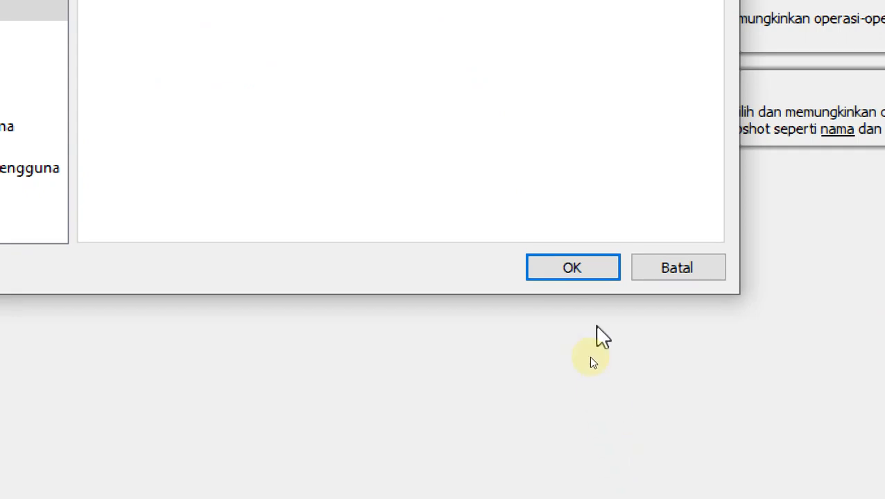
left_click(582, 274)
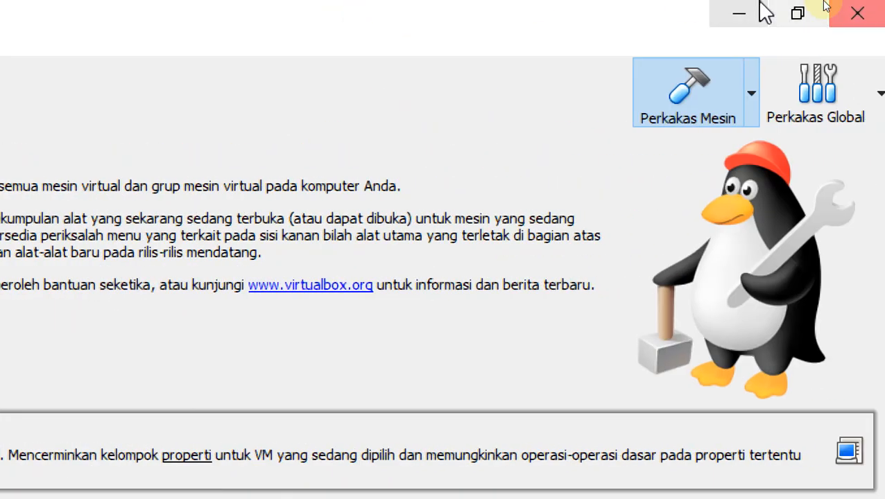
left_click(858, 13)
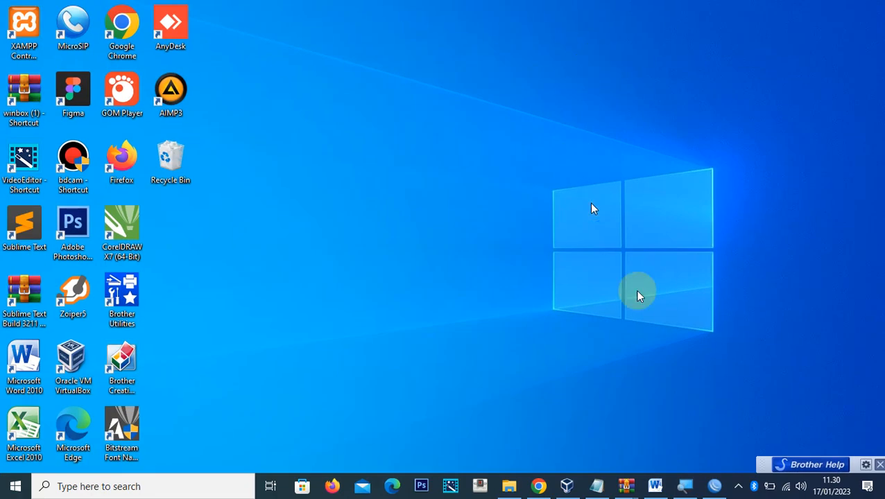
Switch to WinBox and open the bridge ports list and the IP address list for review.
left_click(713, 486)
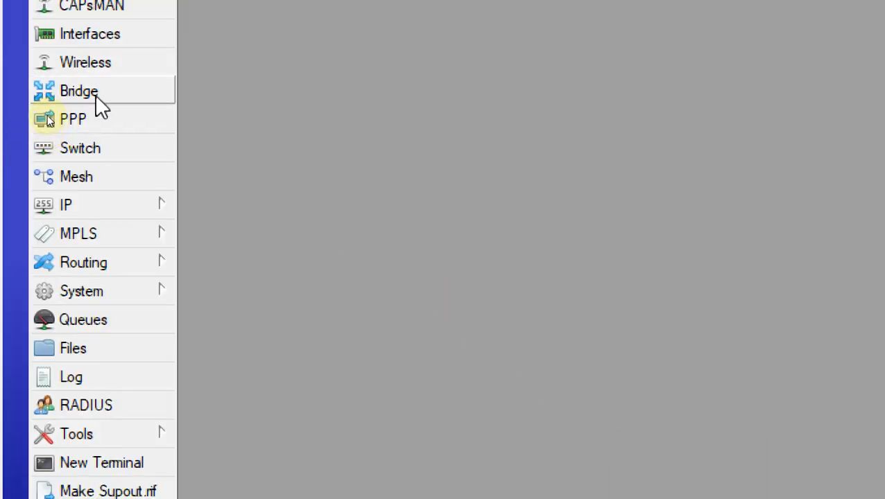
left_click(98, 95)
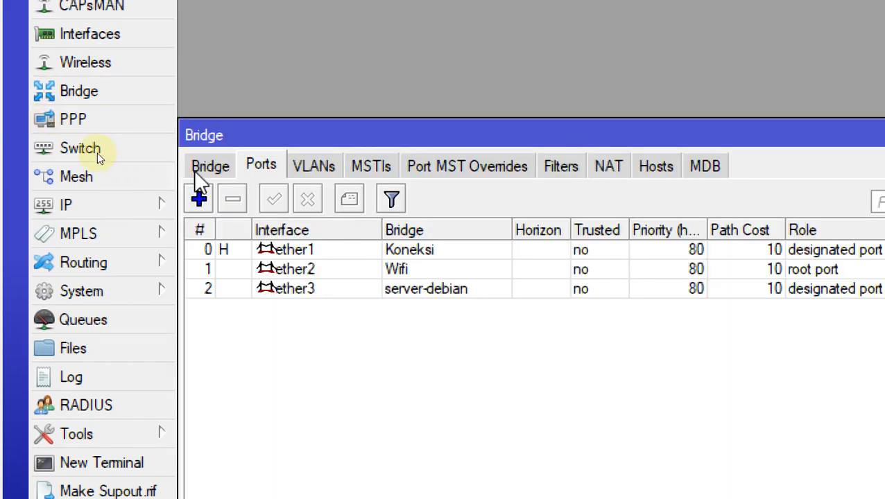
left_click(108, 207)
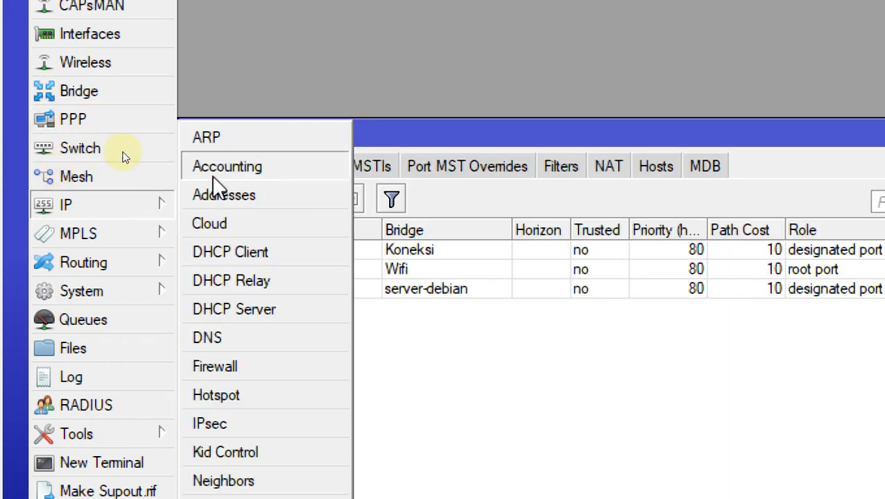
left_click(258, 201)
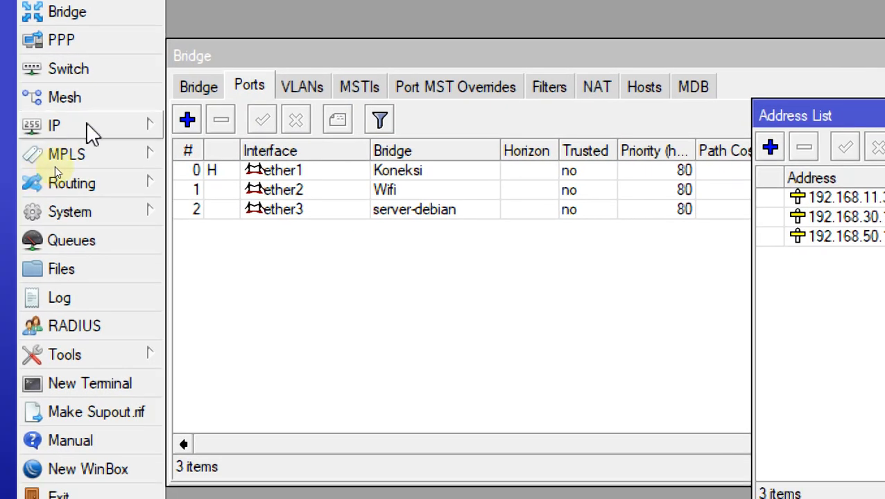
Open the router's DHCP server settings and start DHCP Setup on the server-debian interface.
left_click(99, 125)
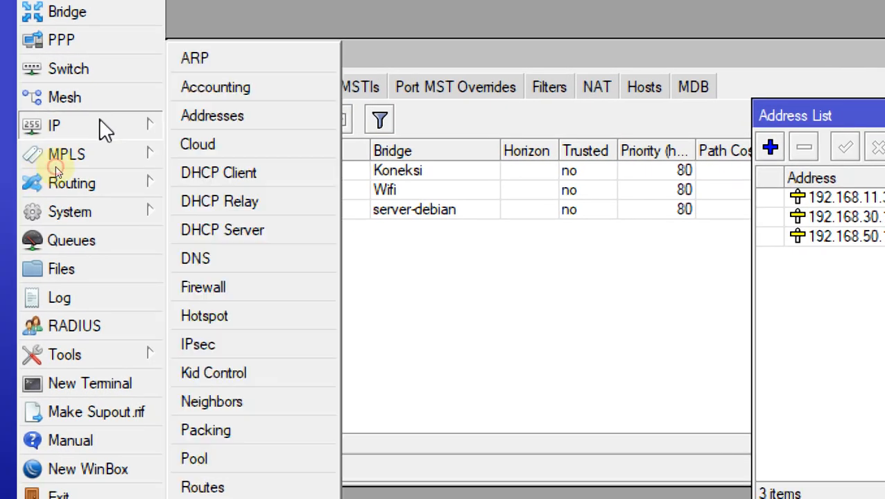
left_click(231, 233)
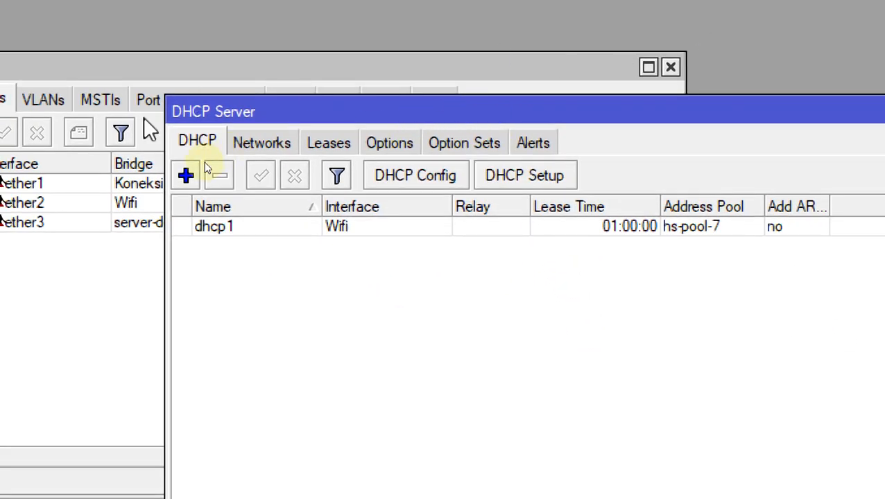
left_click(555, 182)
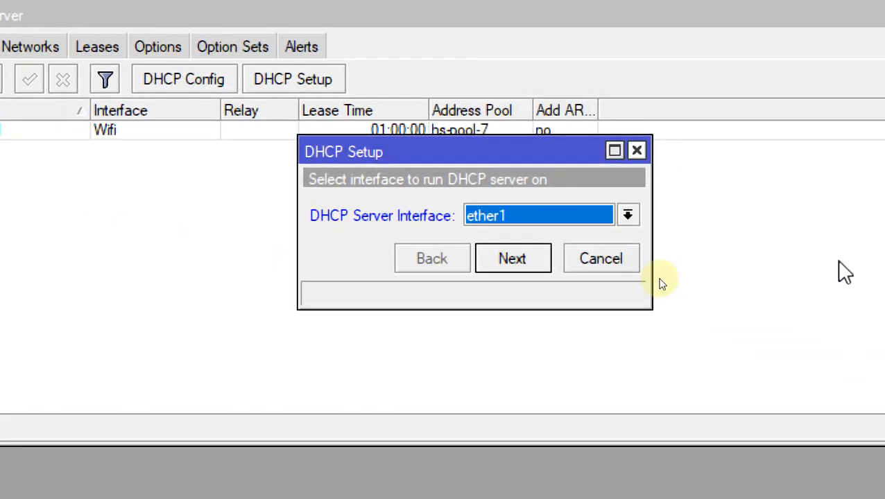
left_click(627, 216)
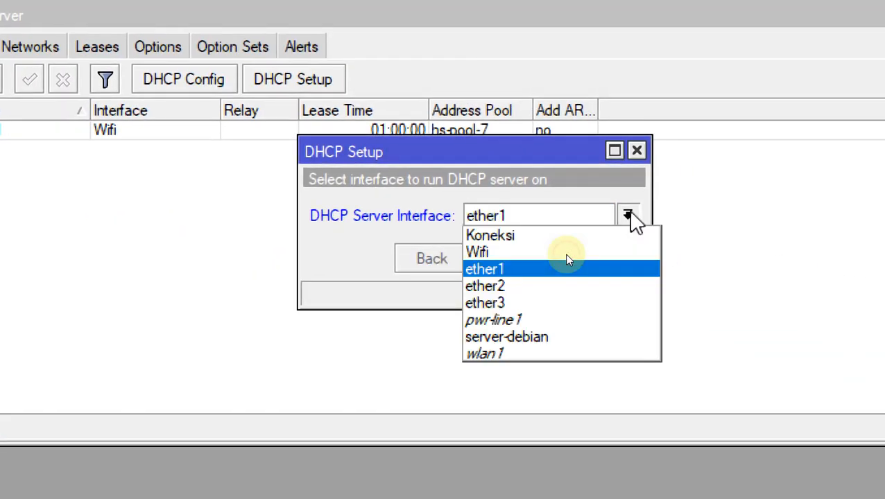
left_click(552, 337)
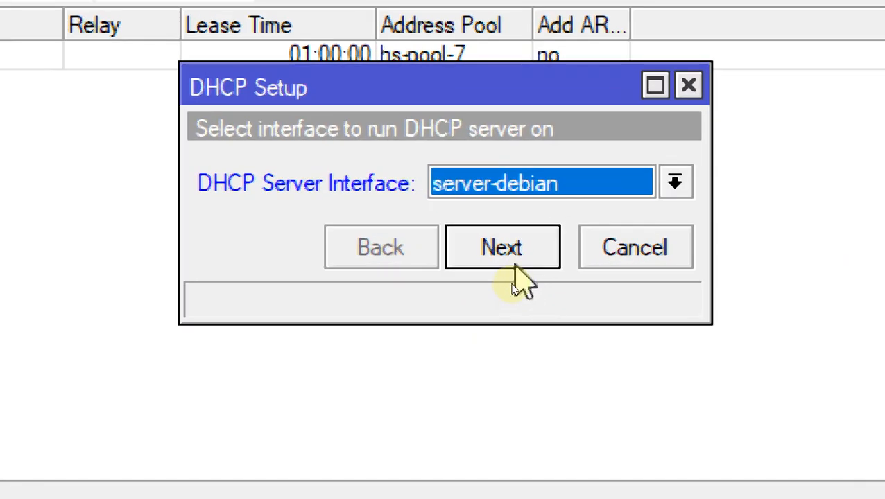
left_click(512, 274)
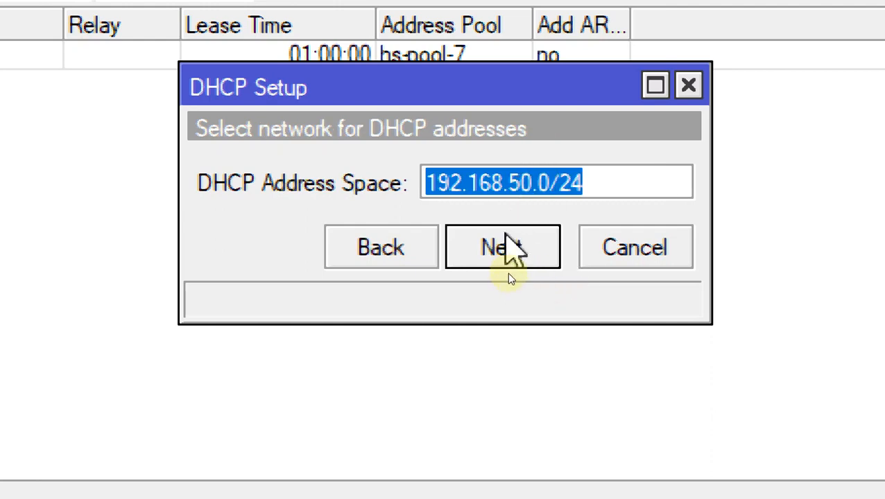
Accept 192.168.50.0/24 as the DHCP address space and 192.168.50.1 as the gateway.
left_click(575, 182)
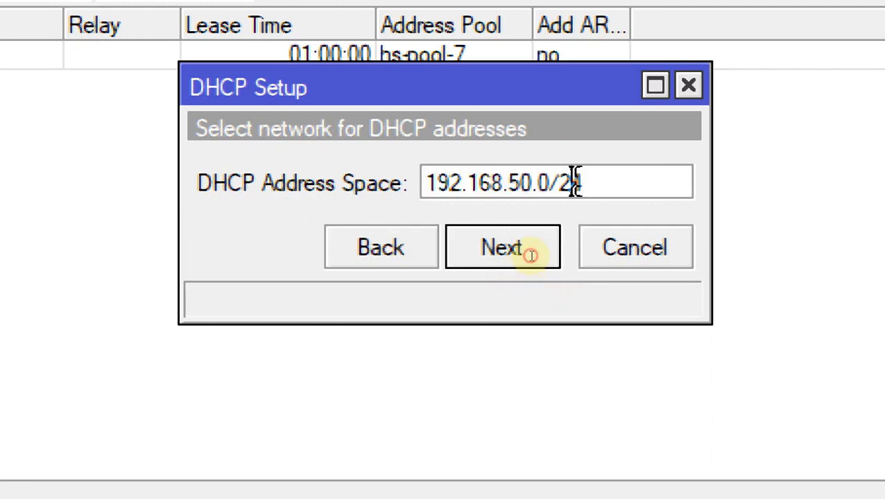
left_click(533, 249)
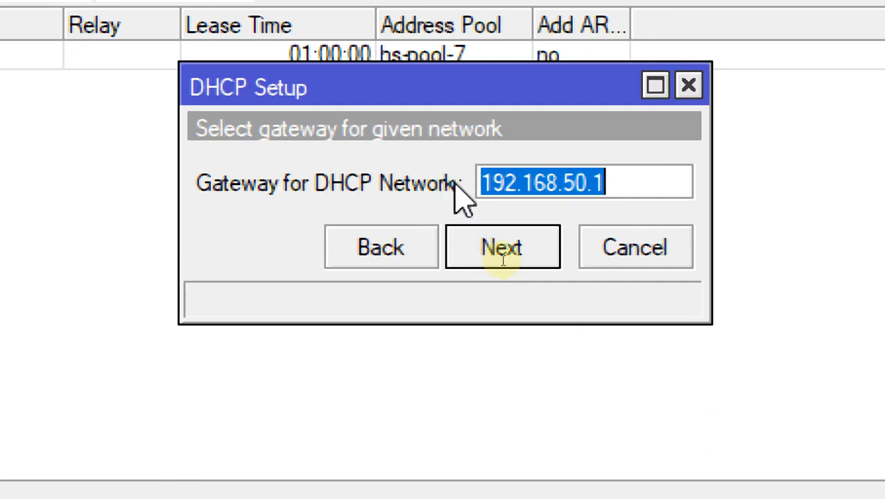
left_click(544, 243)
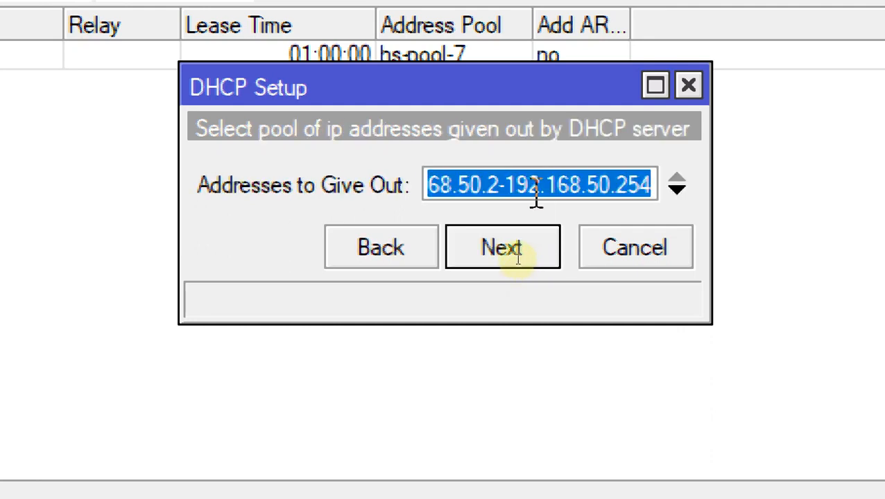
Set the addresses to give out to 192.168.50.5-192.168.50.25 and continue to the DNS servers.
left_click(519, 187)
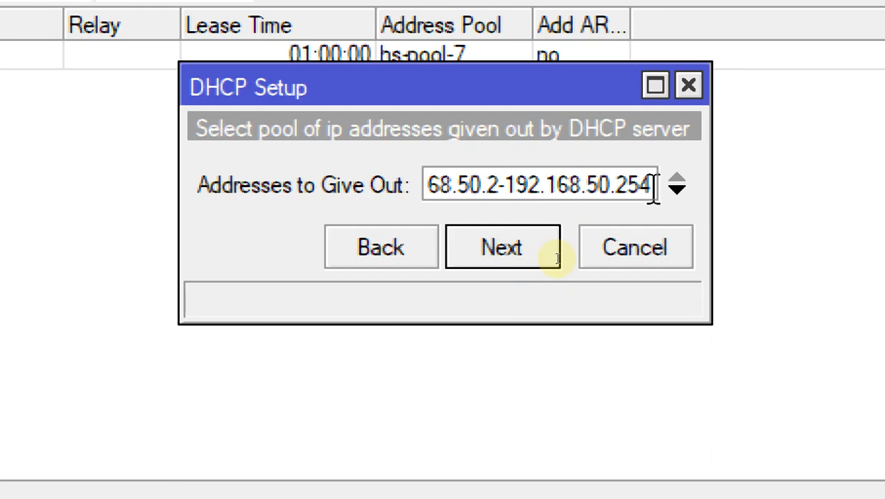
key("BackSpace")
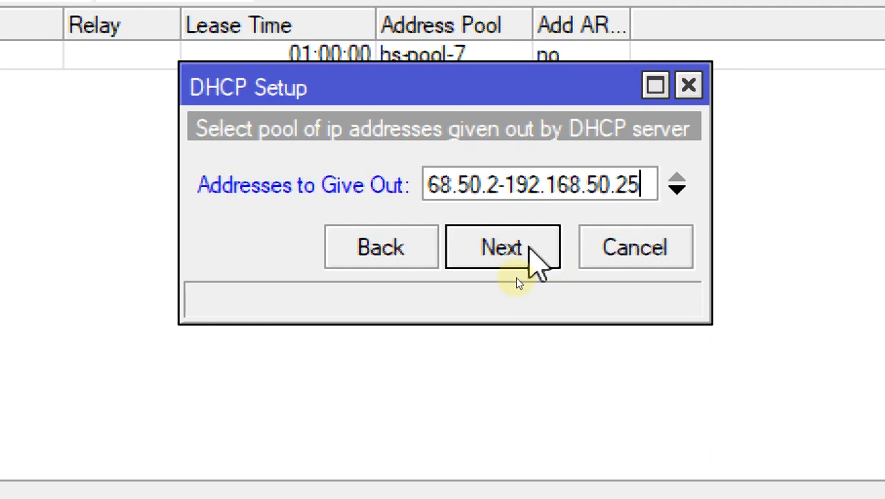
double_click(496, 193)
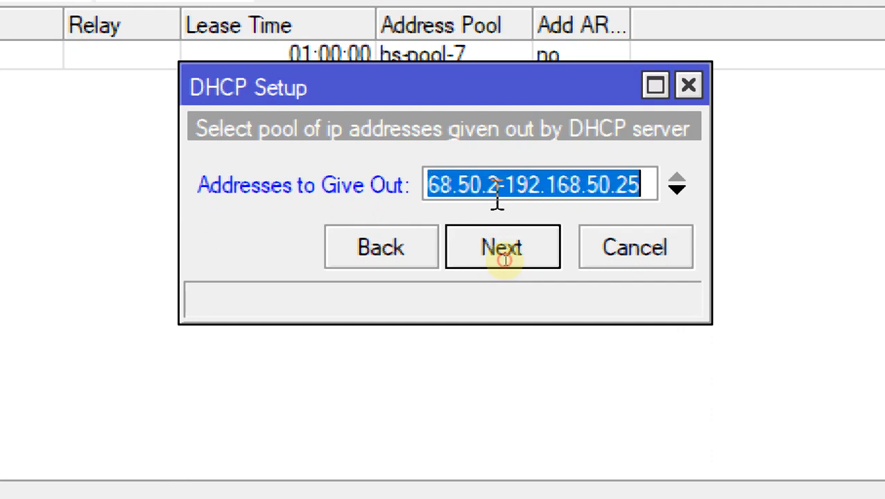
left_click(496, 192)
key("BackSpace")
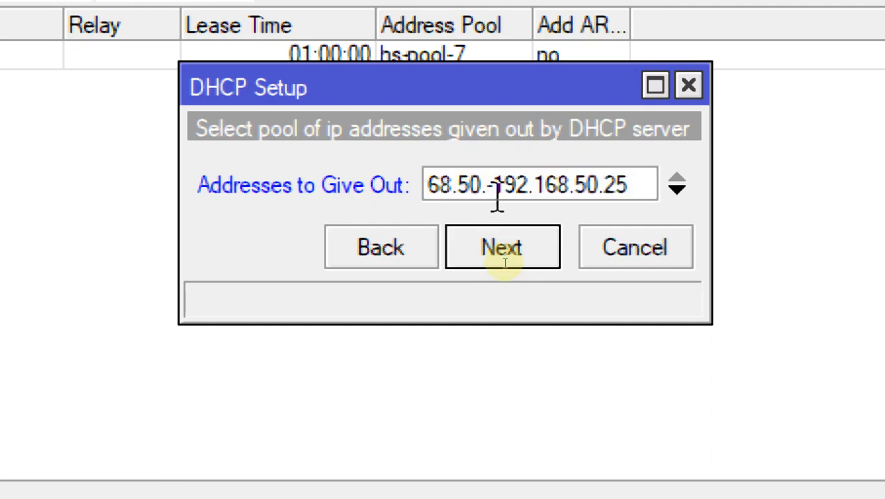
type("3")
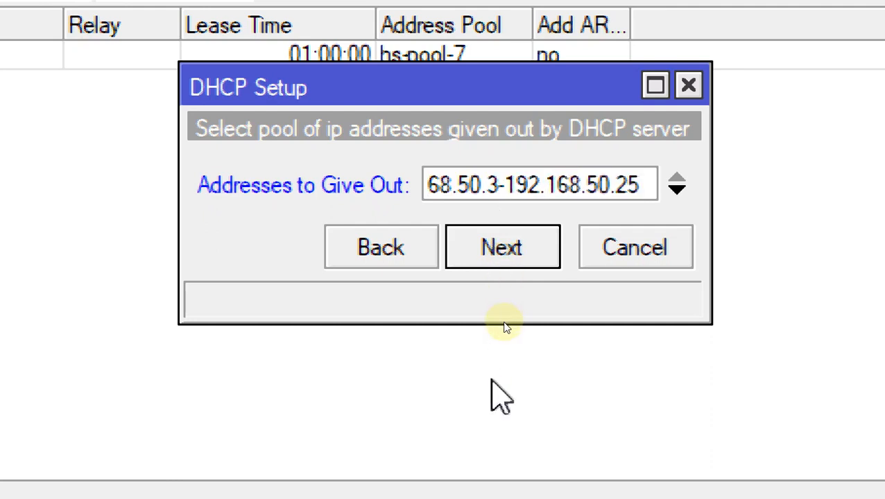
key("BackSpace")
type("1")
key("BackSpace")
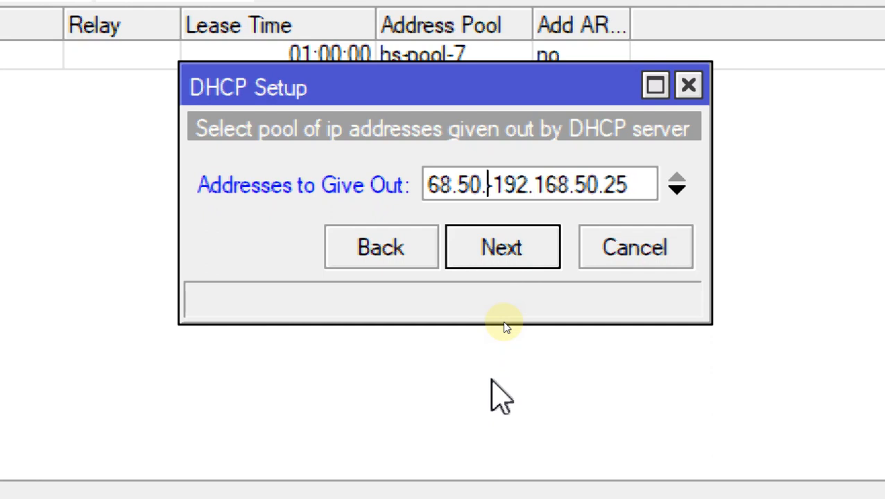
type("2")
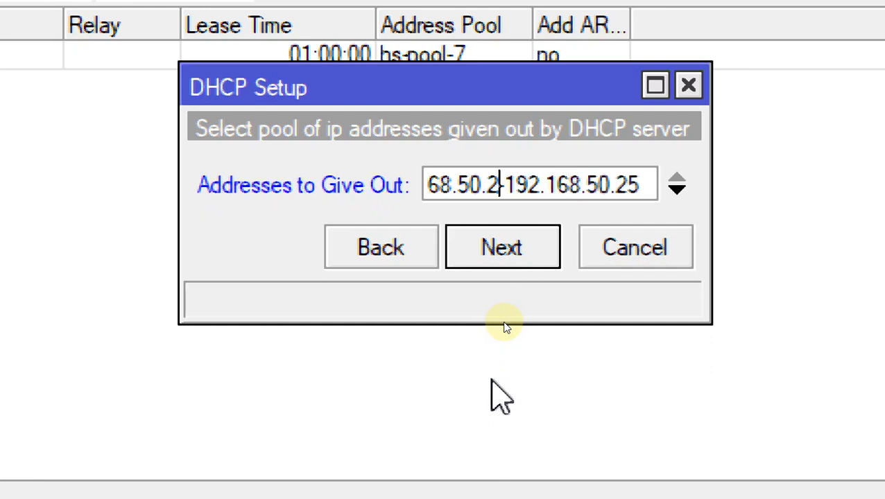
key("BackSpace")
type("3")
key("BackSpace")
type("5")
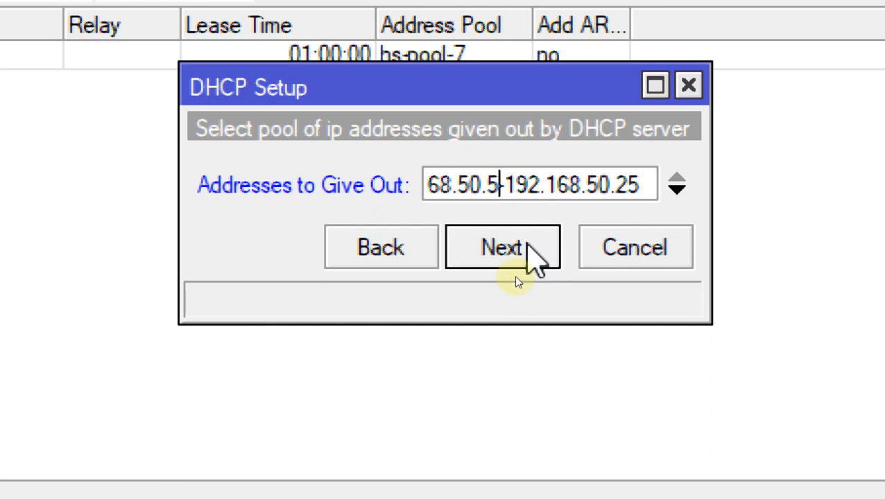
left_click(526, 245)
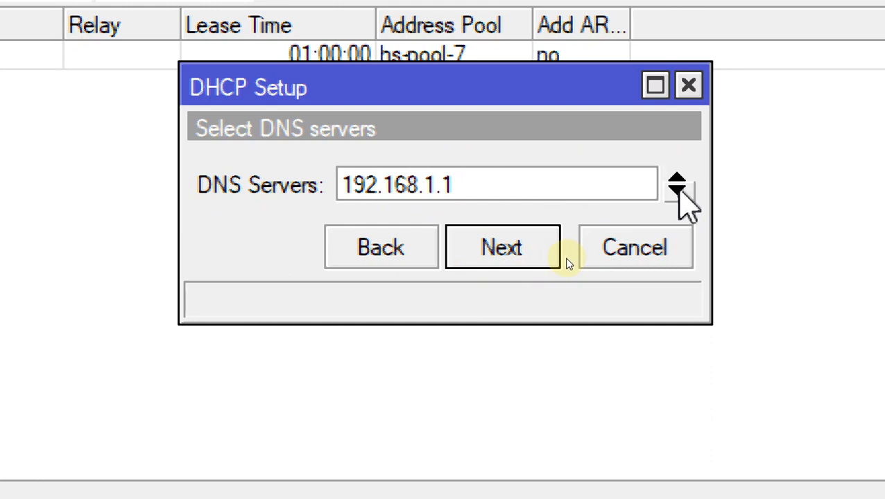
Add 192.168.50.2 as a second DNS server, accept the 00:10:00 lease time and finish the DHCP setup.
left_click(678, 188)
type("1")
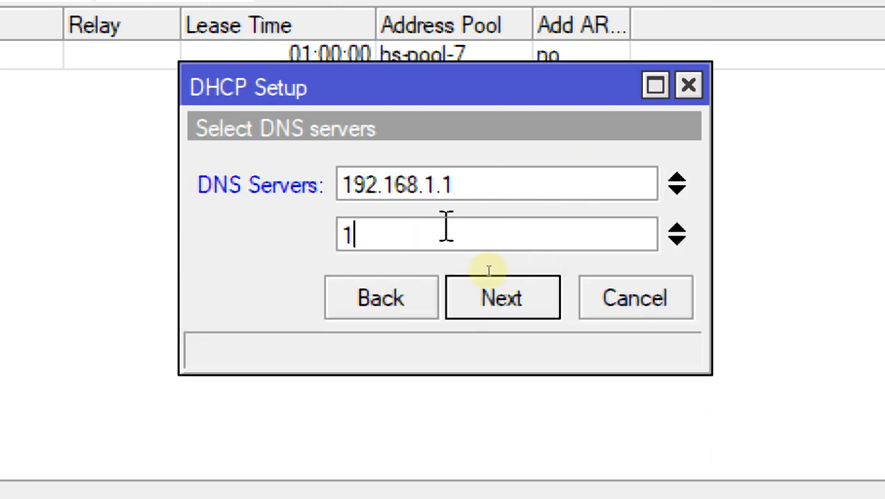
type("92.168.")
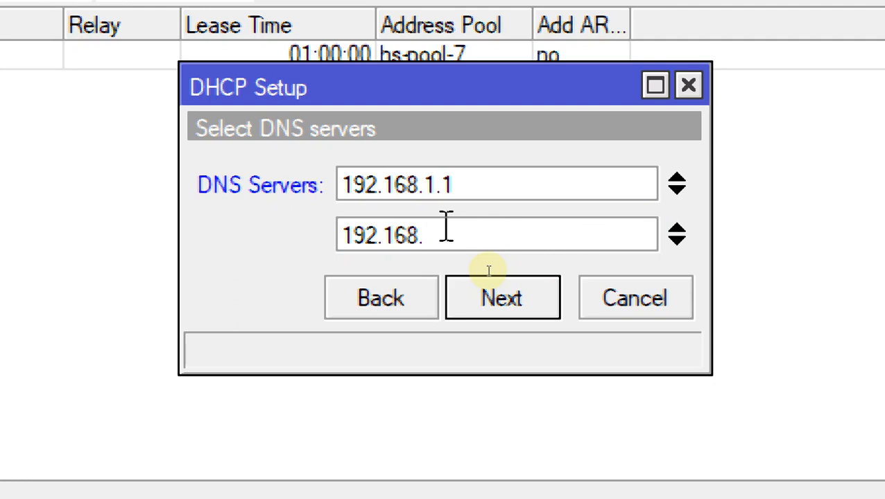
type("50.2")
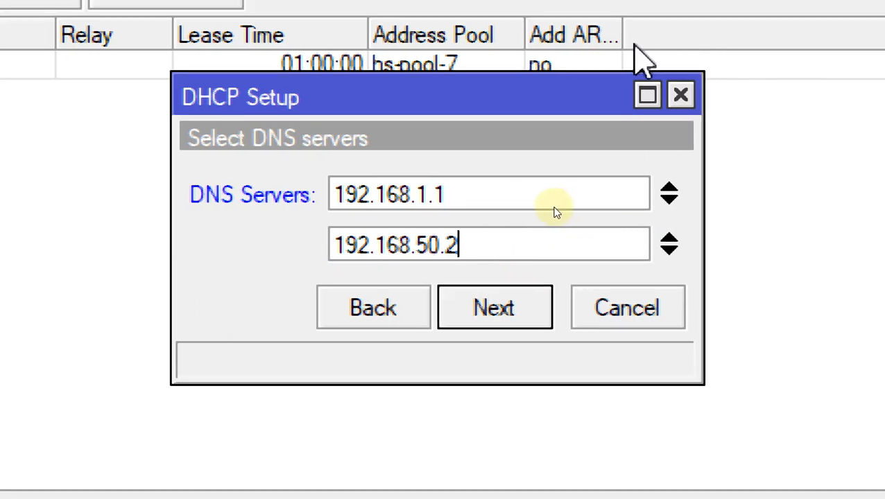
left_click(517, 298)
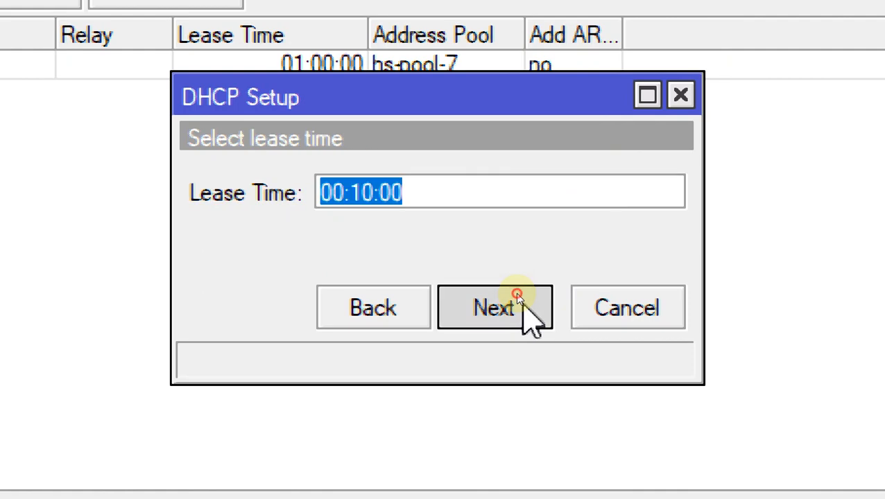
left_click(516, 298)
left_click(450, 181)
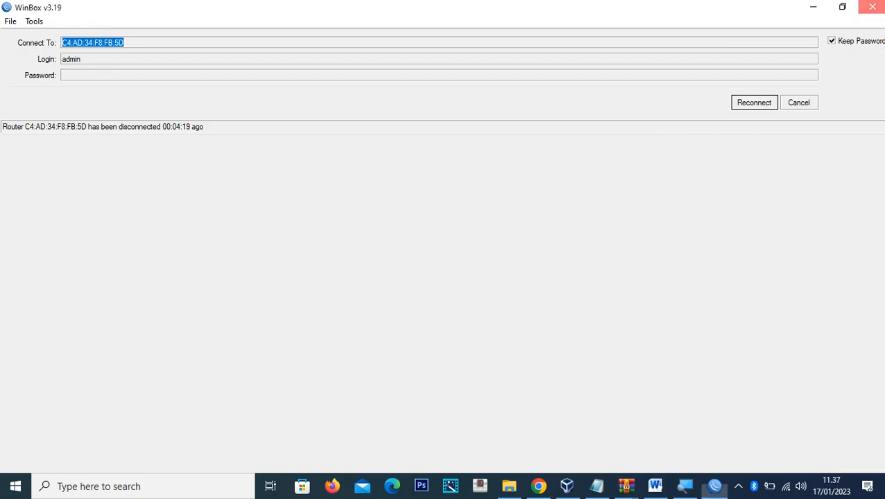
Close the WinBox window and open the Windows list of network connections.
left_click(871, 7)
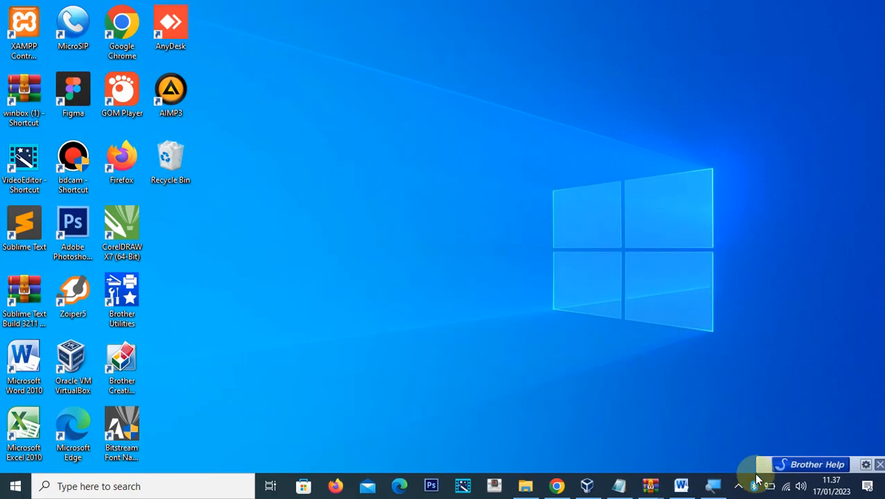
left_click(787, 488)
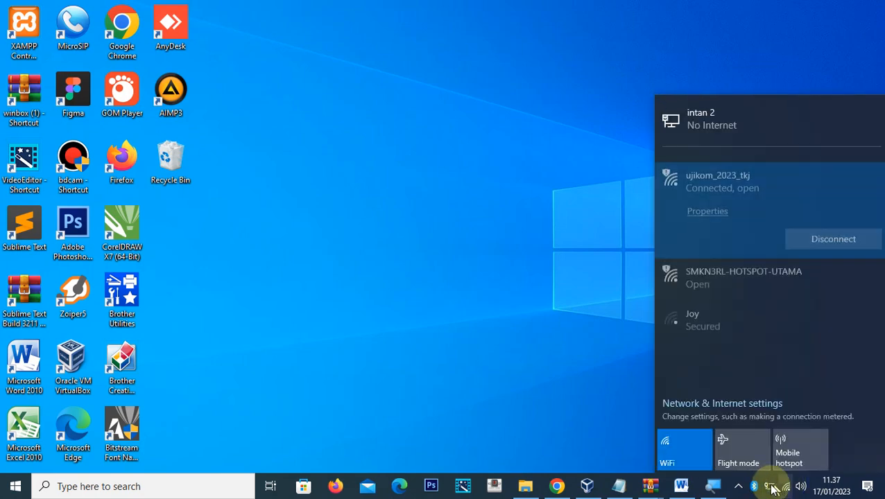
left_click(740, 488)
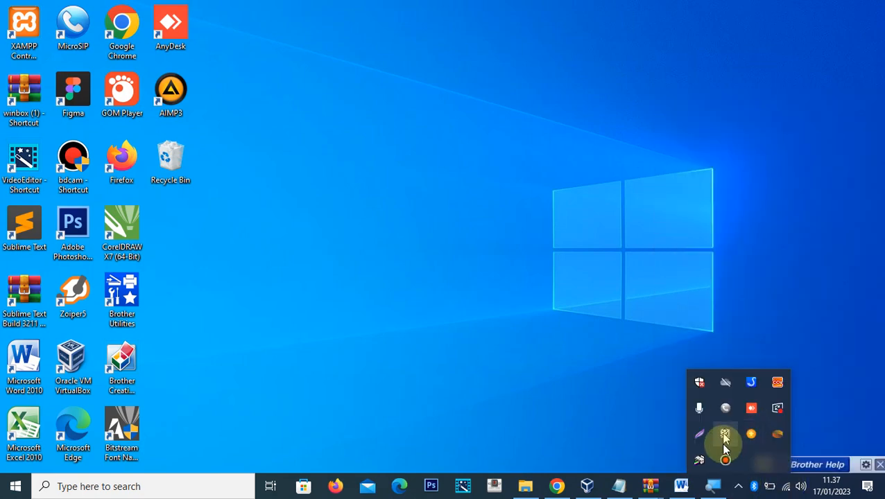
left_click(725, 459)
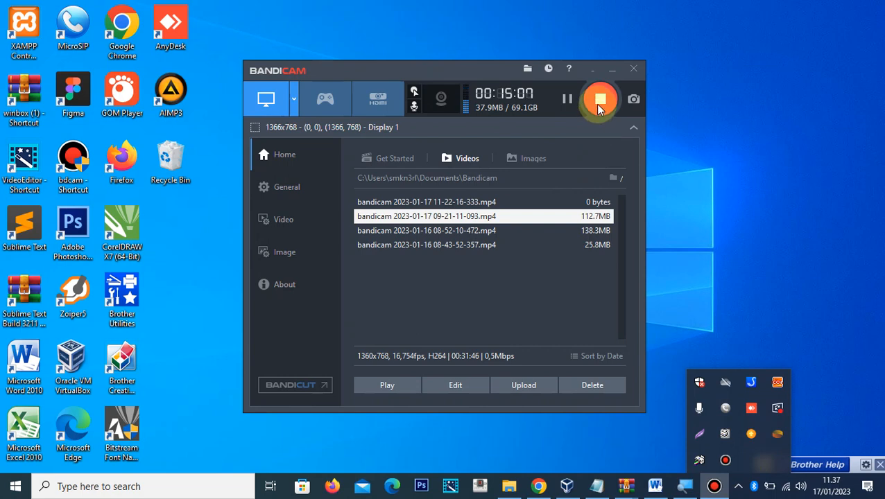